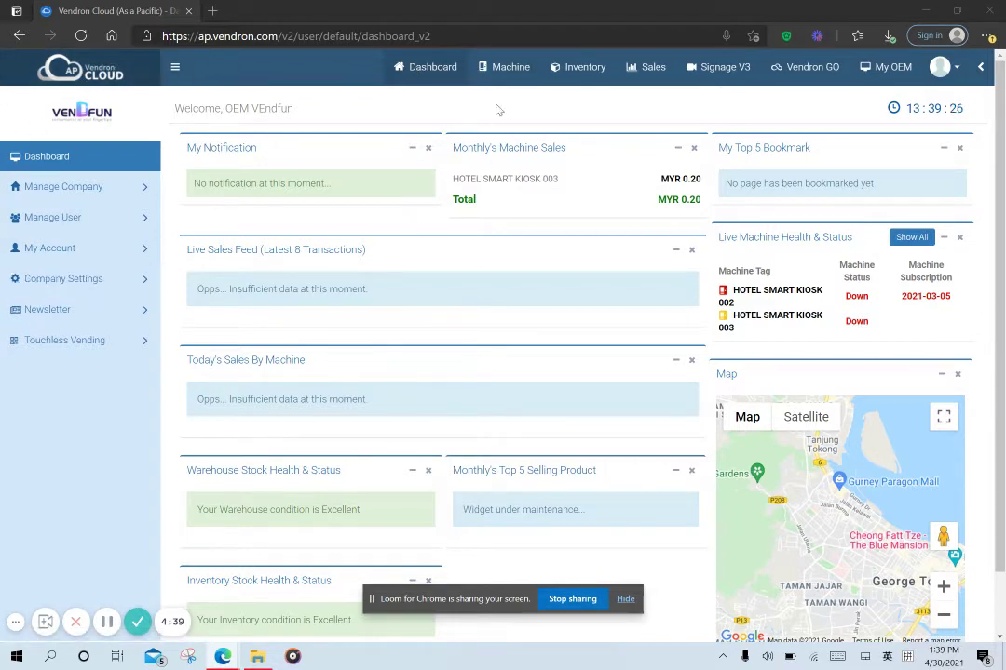
Open the General Sales report in the Sales section
click(655, 69)
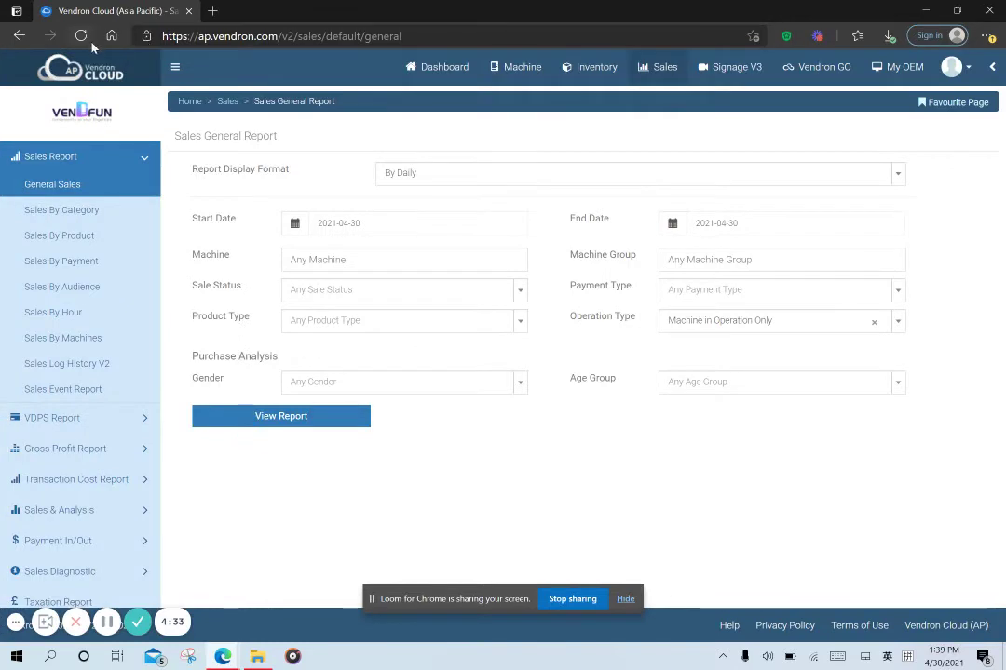
click(106, 165)
click(108, 164)
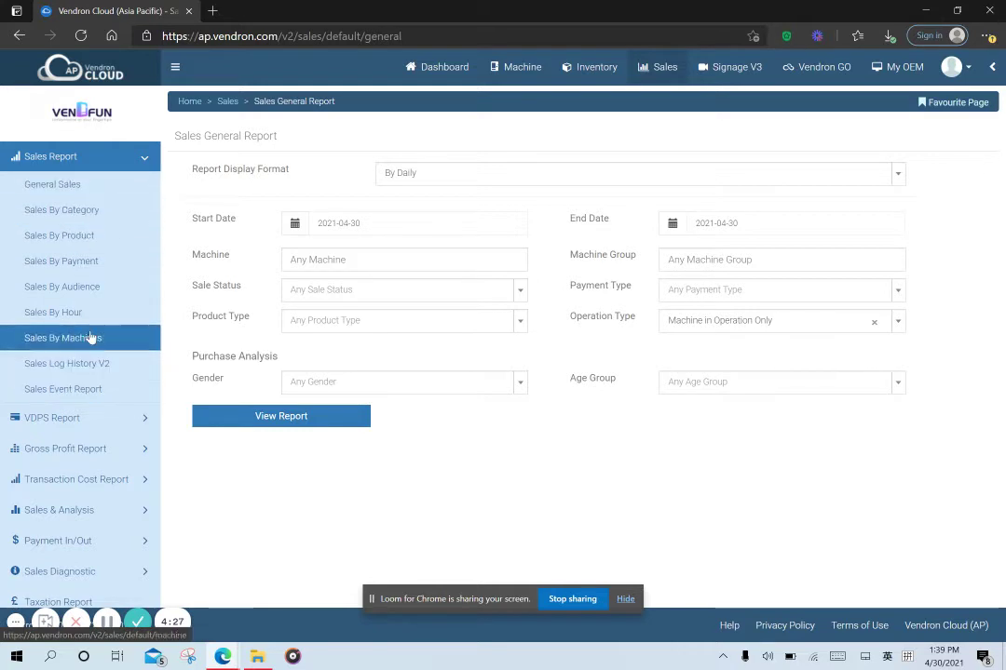
click(81, 185)
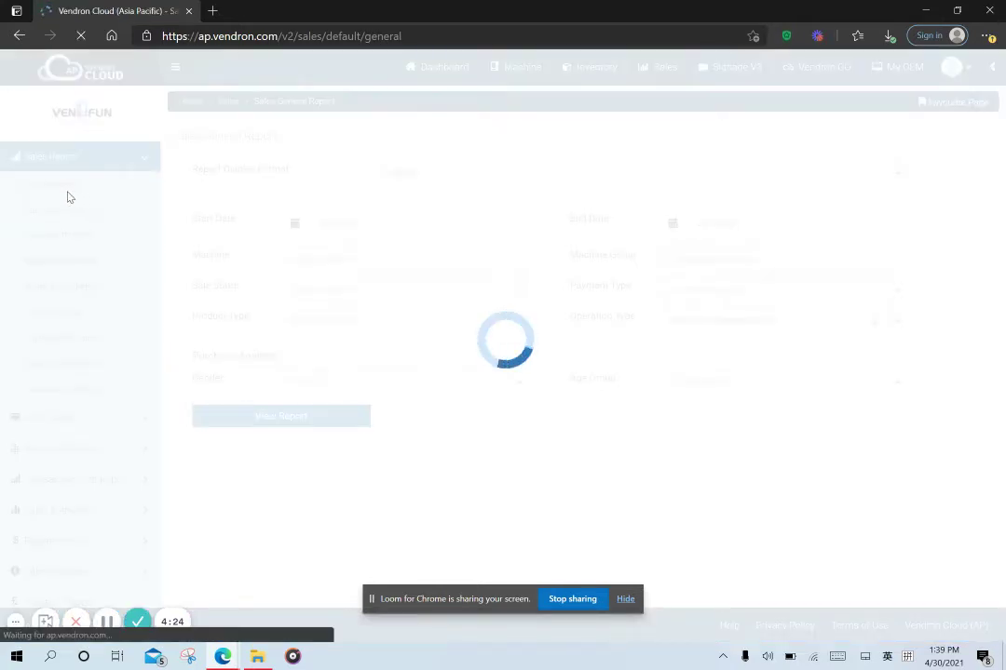
Set the report display format to By Monthly and the start date to 2021-04-01
click(415, 177)
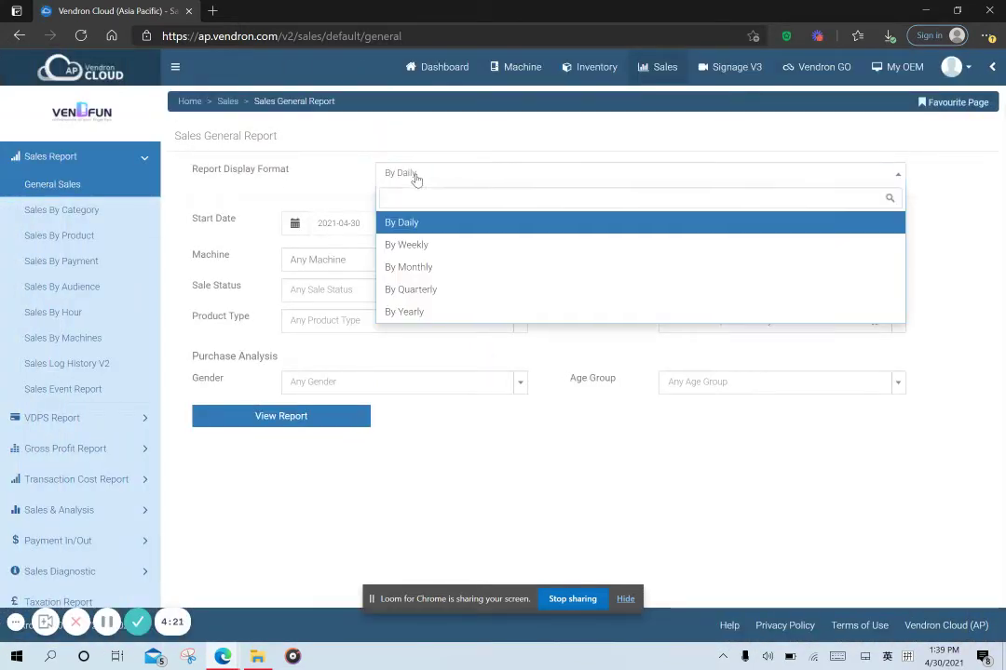
click(317, 169)
click(454, 179)
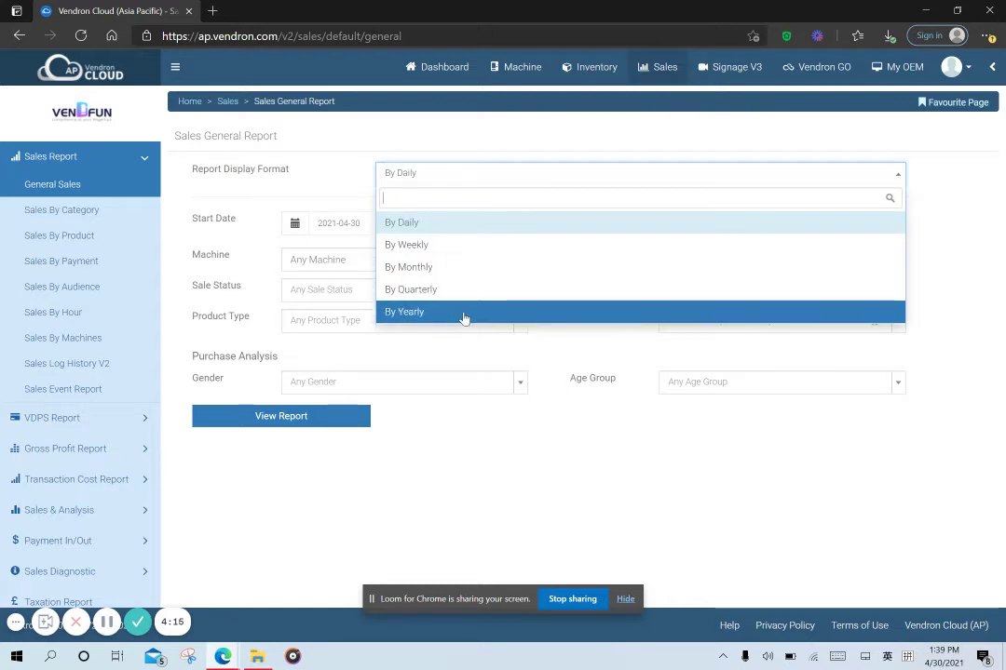
click(417, 270)
click(426, 228)
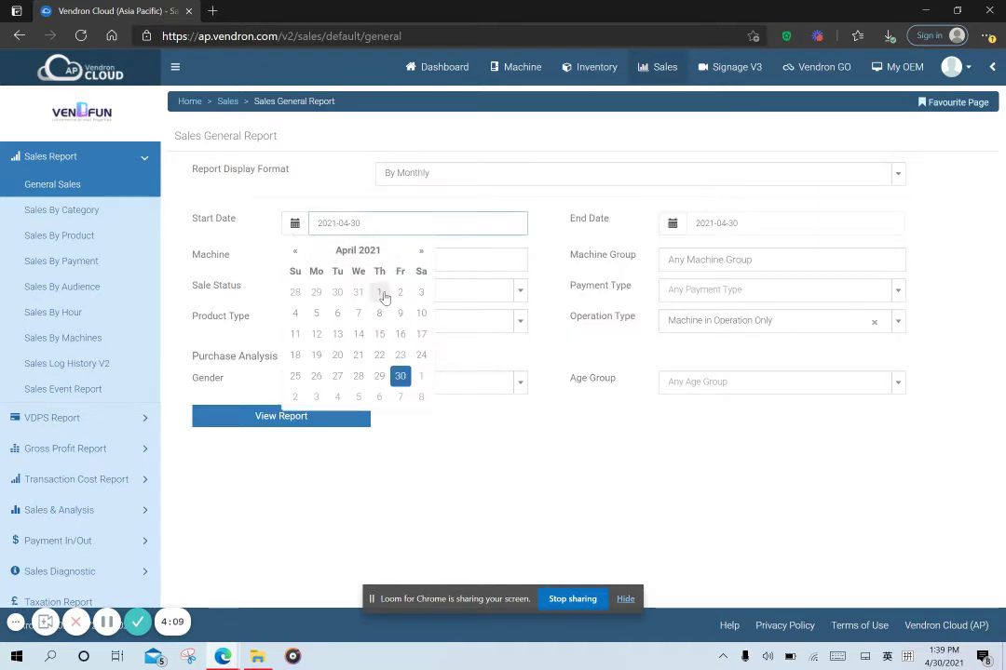
click(383, 292)
Select HOTEL SMART KIOSK 003 as the machine and look through the machine group and payment type choices
click(460, 259)
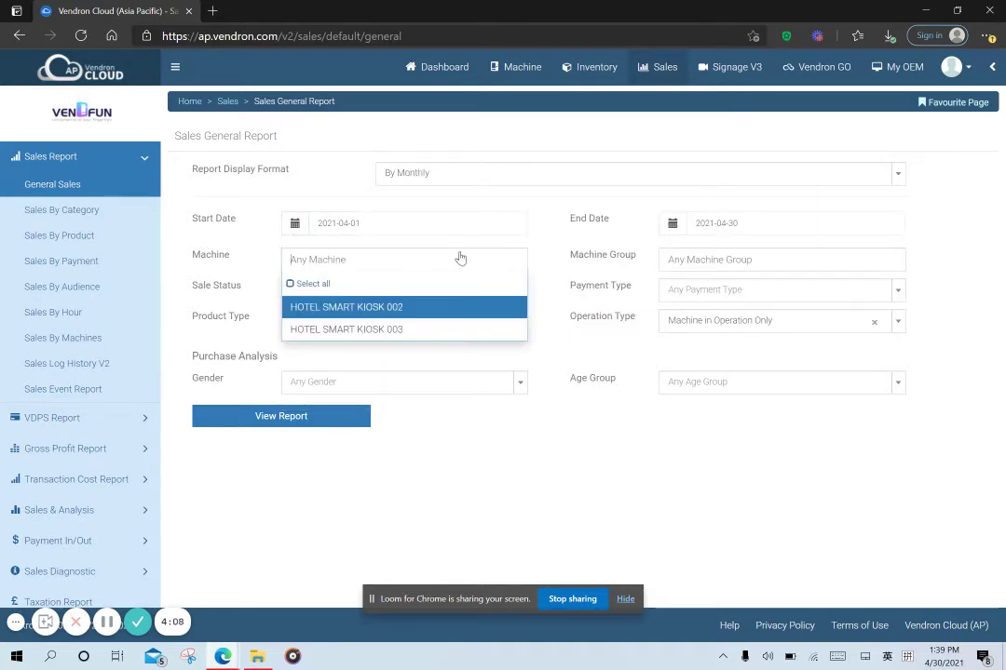
click(423, 329)
click(751, 261)
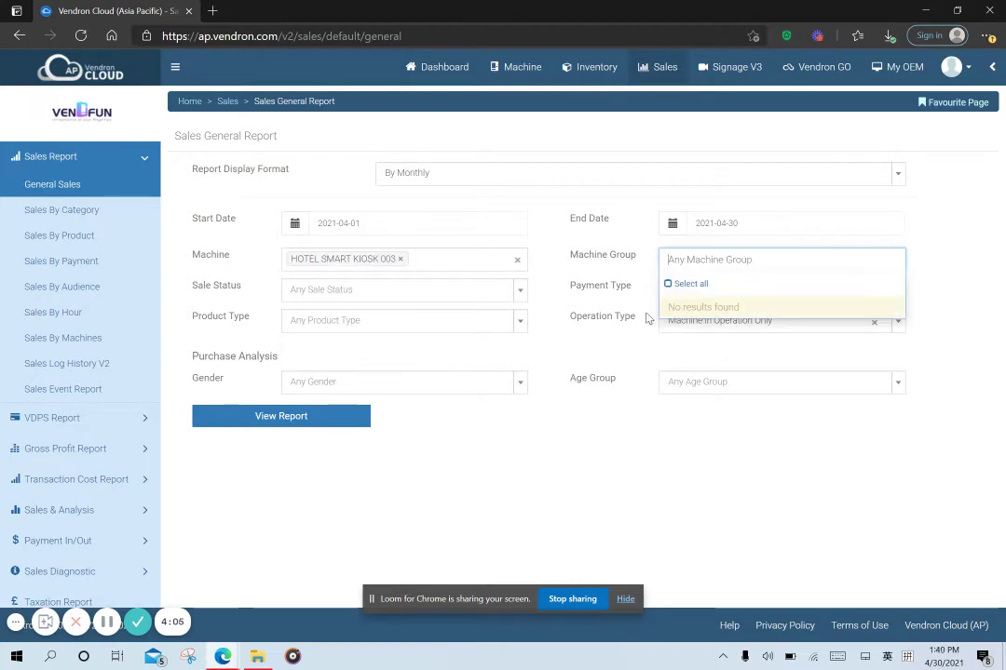
click(670, 287)
click(433, 260)
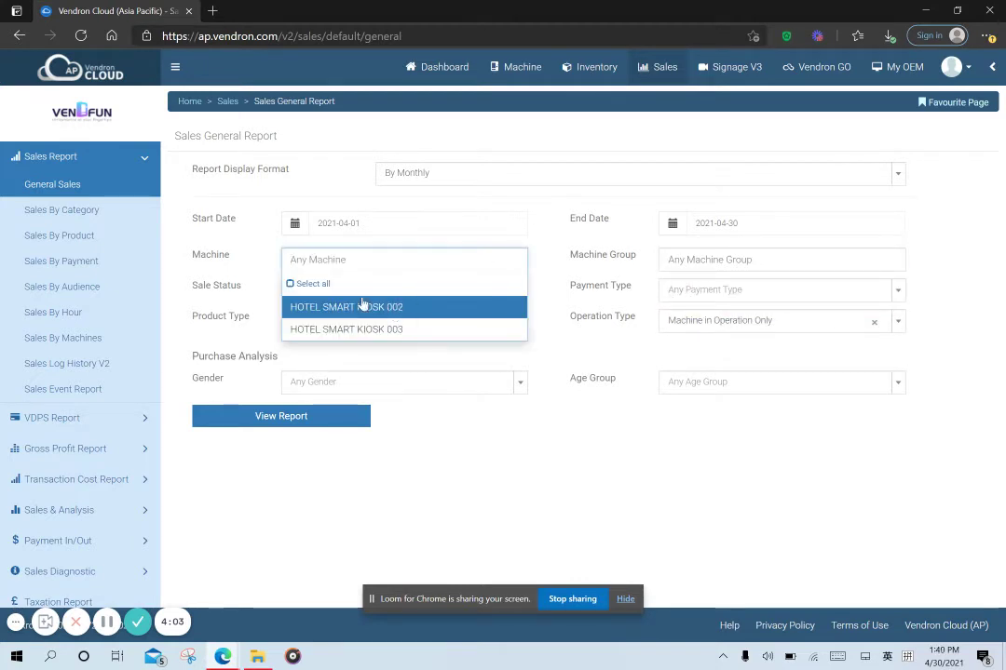
click(364, 307)
click(682, 263)
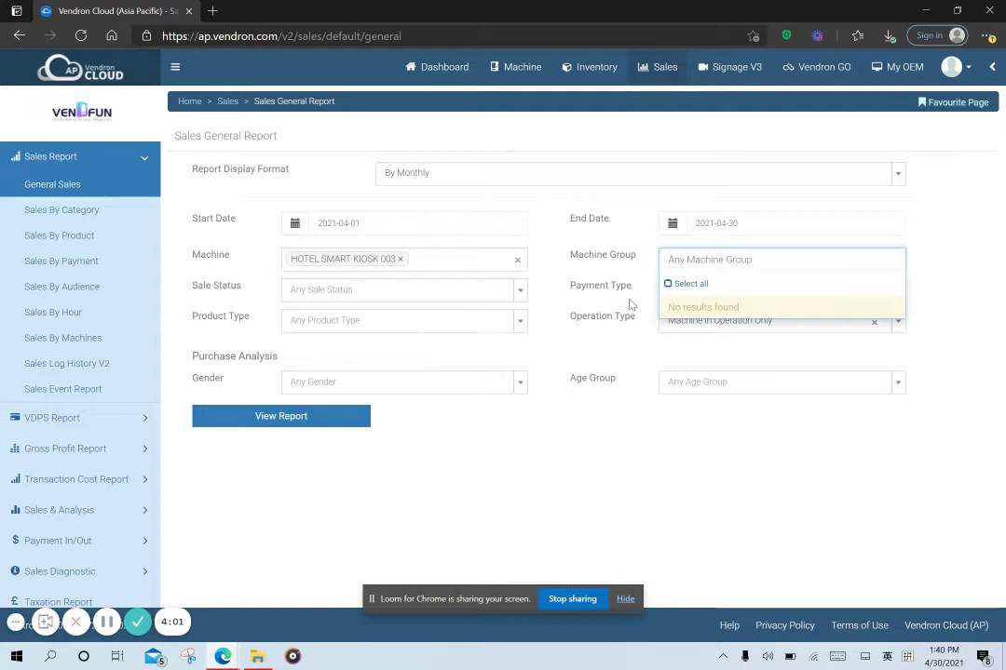
click(642, 291)
click(680, 290)
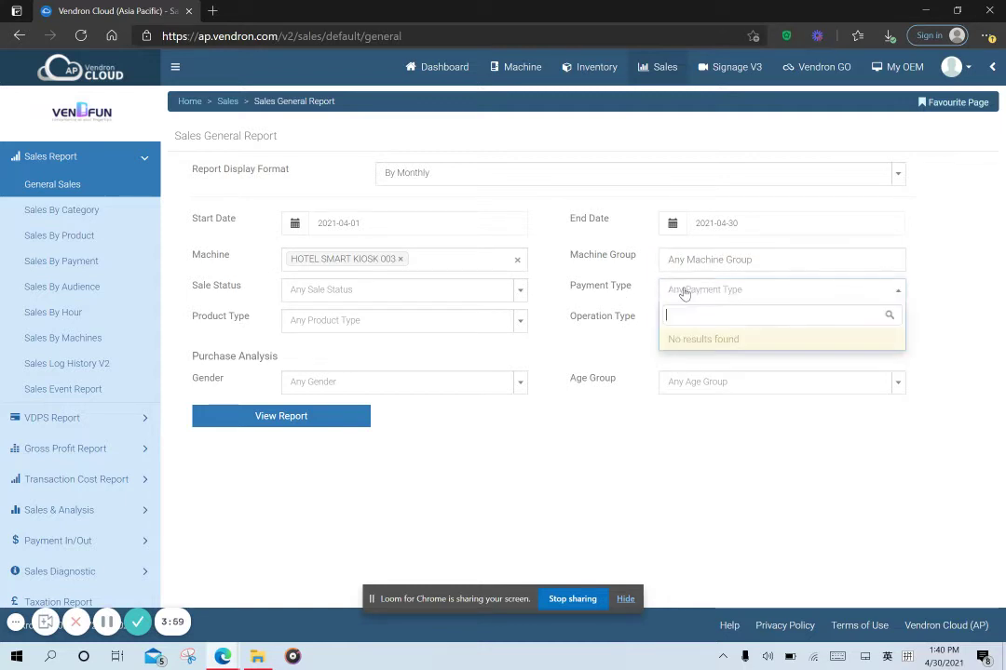
click(640, 341)
Generate the monthly report with product type Inventory and sale status Success Transaction Only
click(420, 324)
click(396, 369)
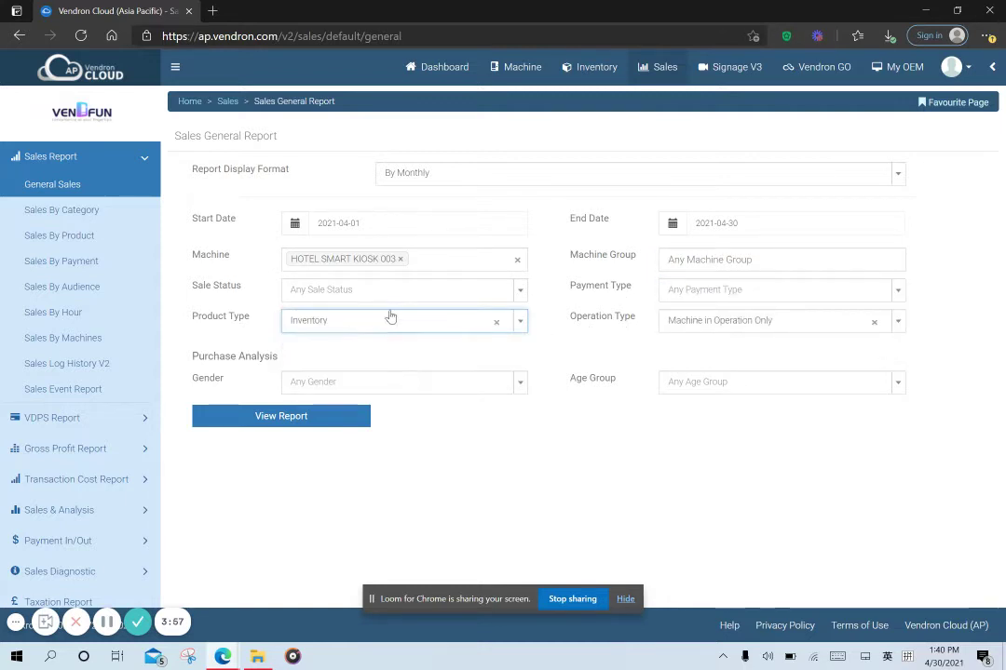
click(391, 290)
click(377, 341)
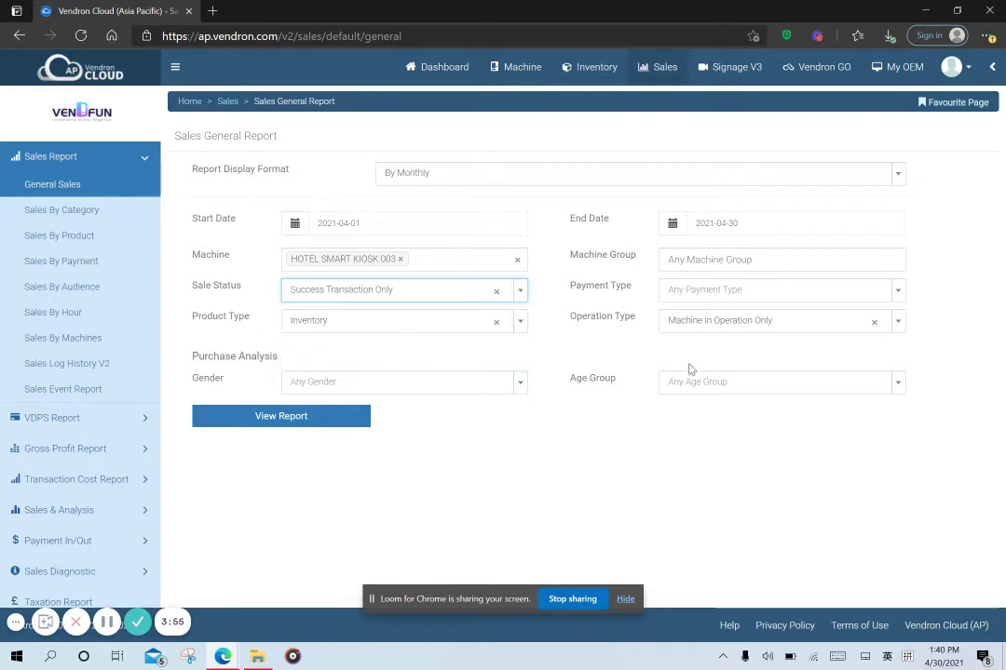
click(329, 421)
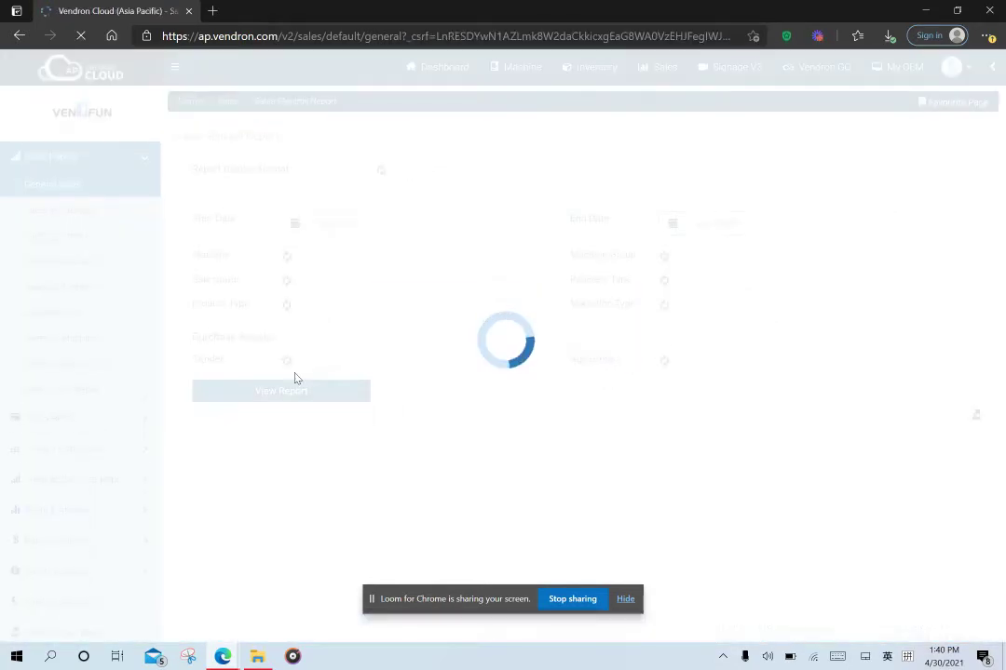
Examine the monthly report's chart and the quantity sold and sales amount in the table below it
scroll(317, 377, down, 2)
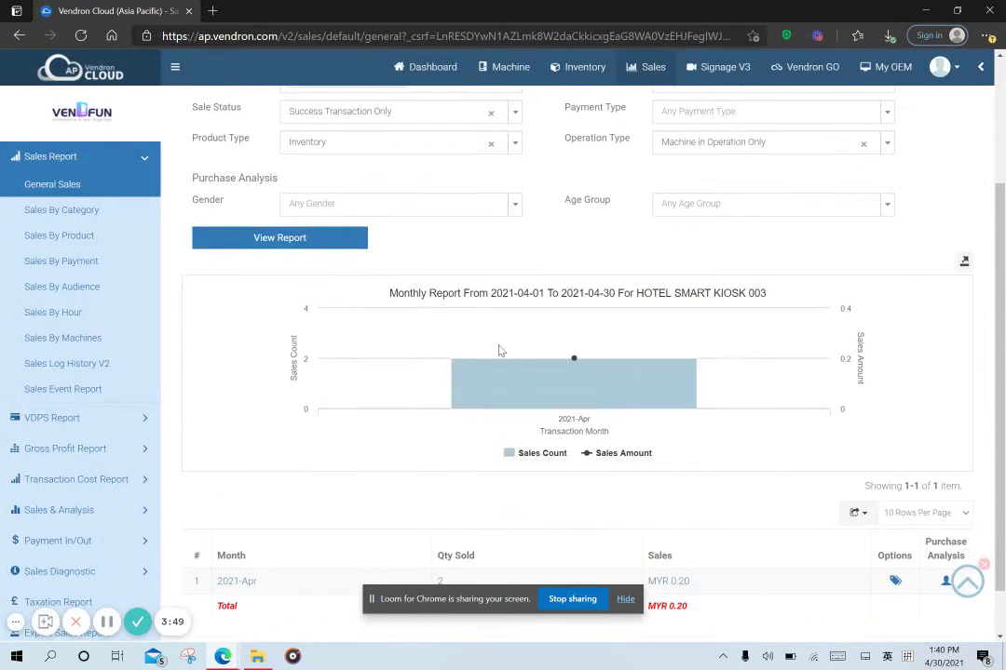
scroll(559, 391, up, 2)
scroll(456, 354, down, 2)
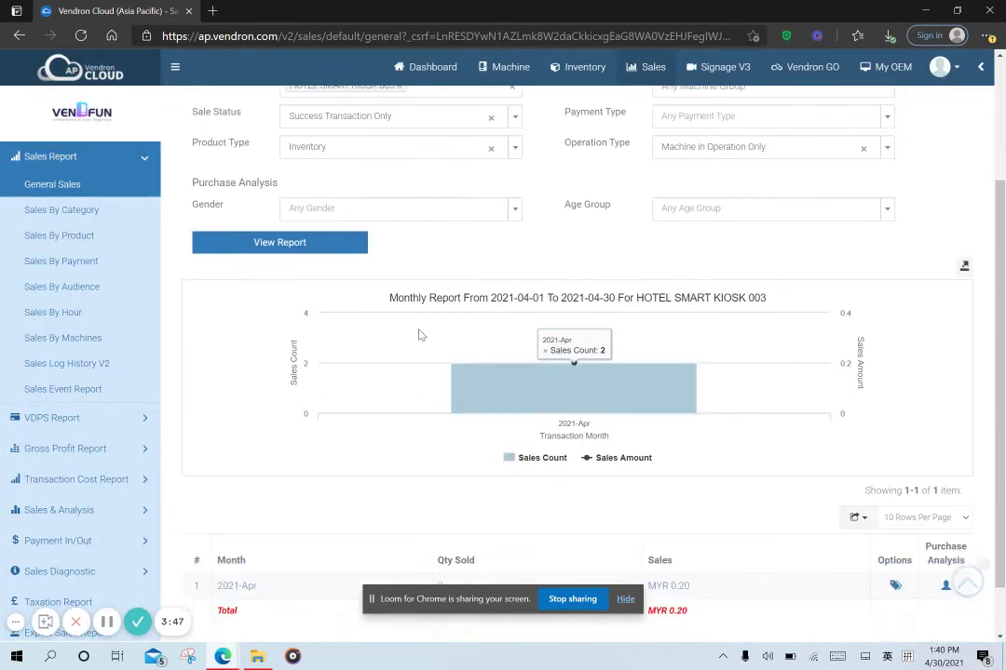
scroll(410, 321, up, 2)
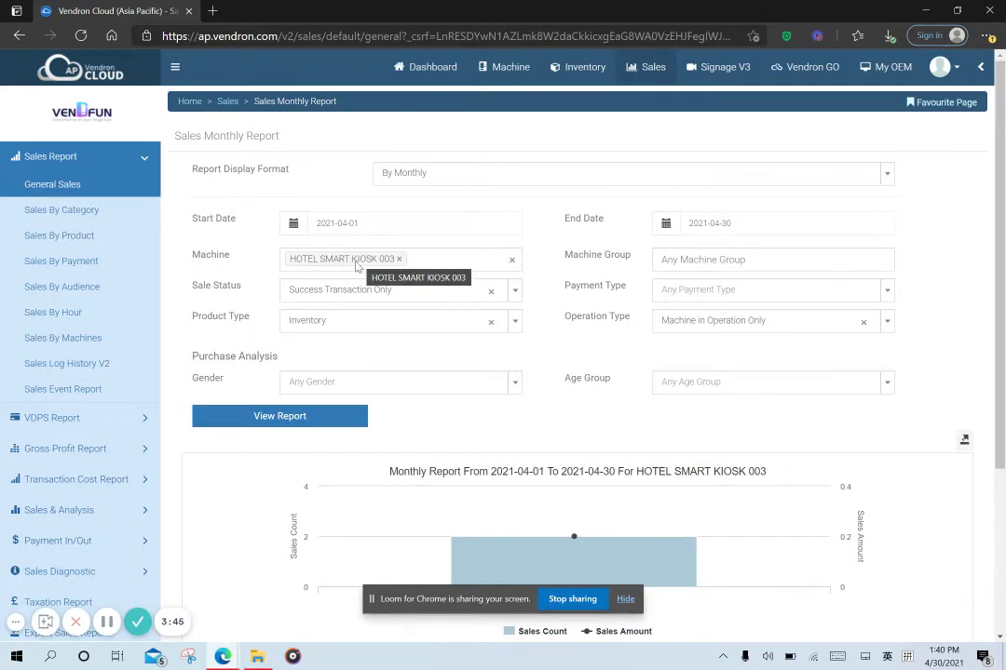
scroll(651, 396, down, 3)
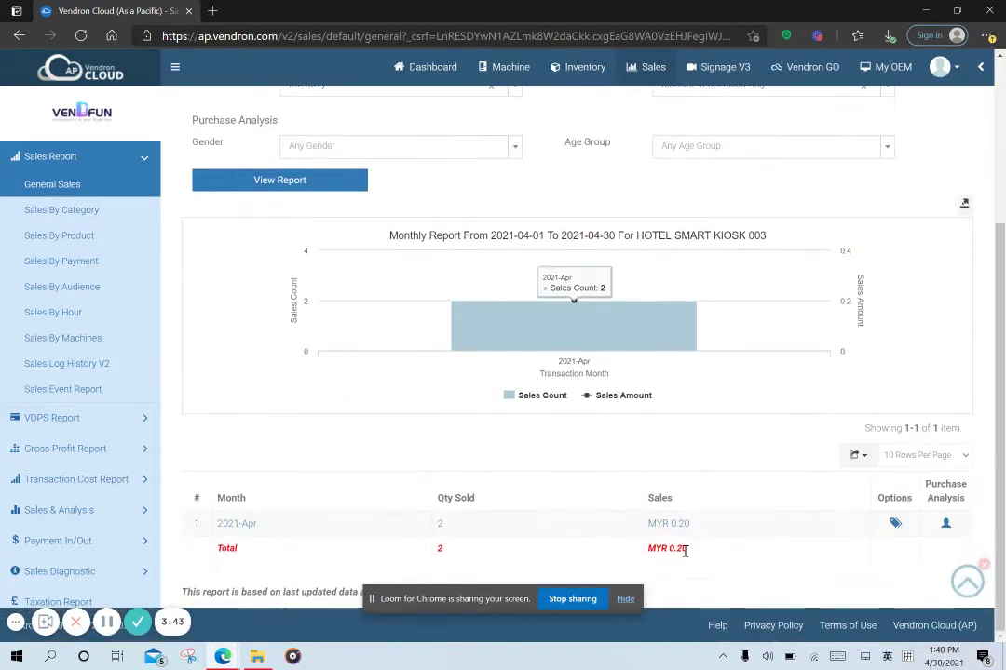
drag(695, 519, 683, 523)
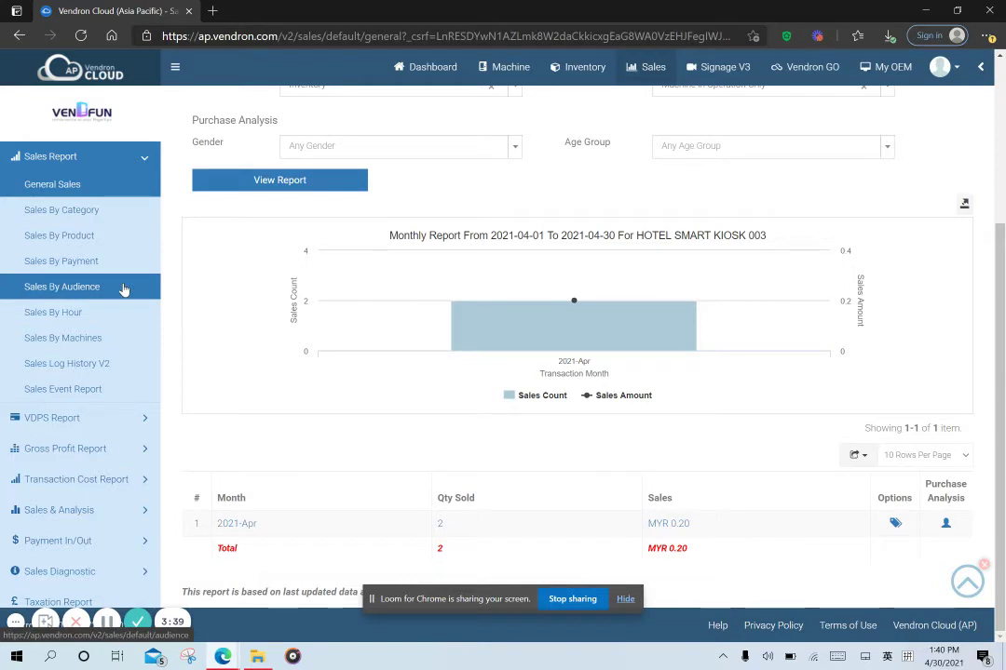
click(51, 339)
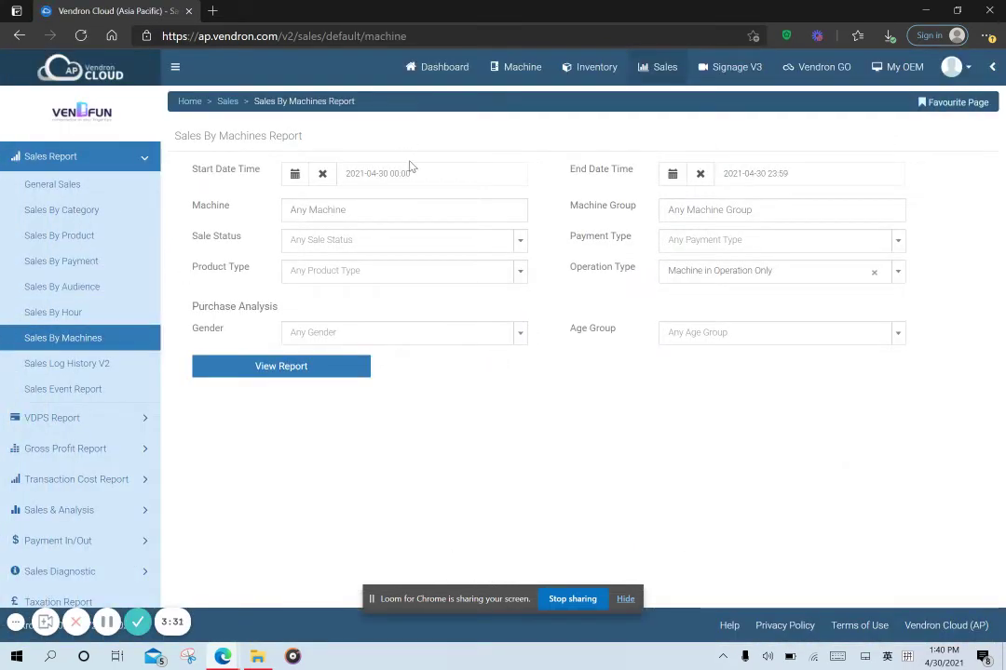
click(410, 173)
click(294, 199)
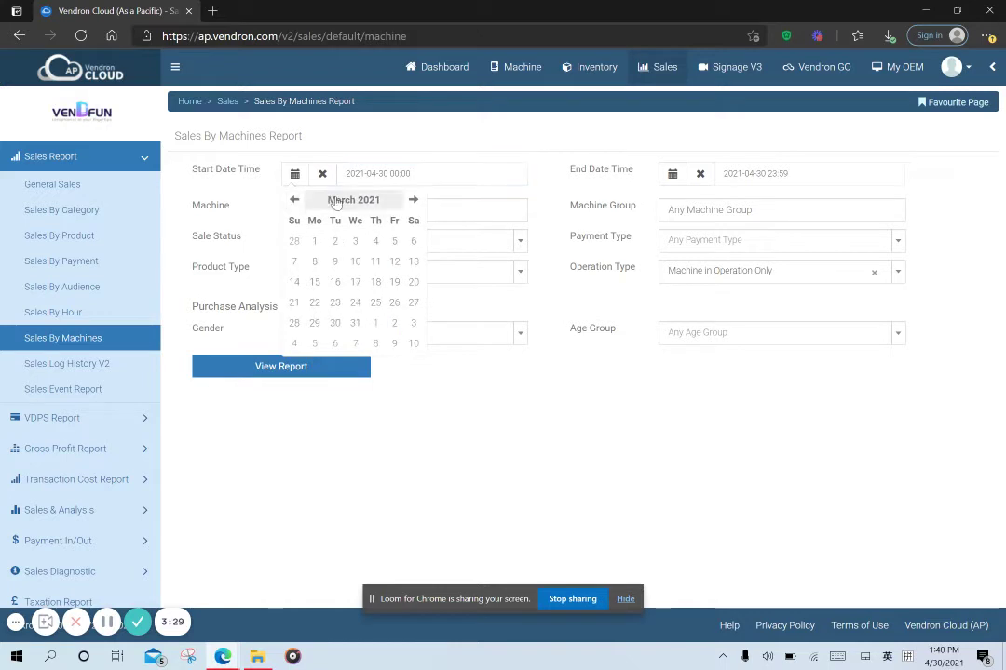
click(320, 241)
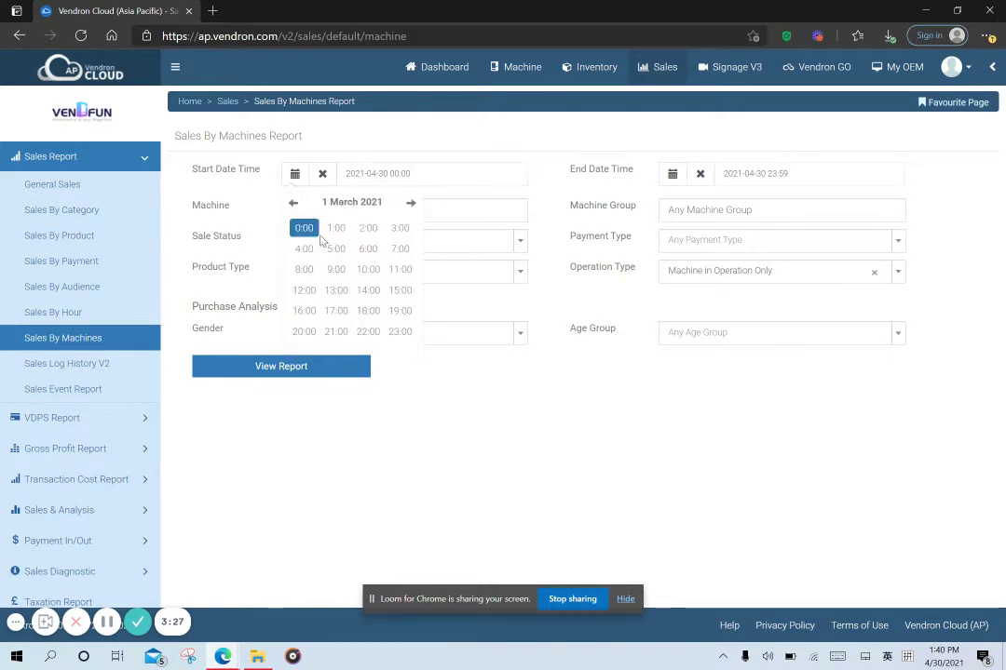
click(307, 229)
click(315, 230)
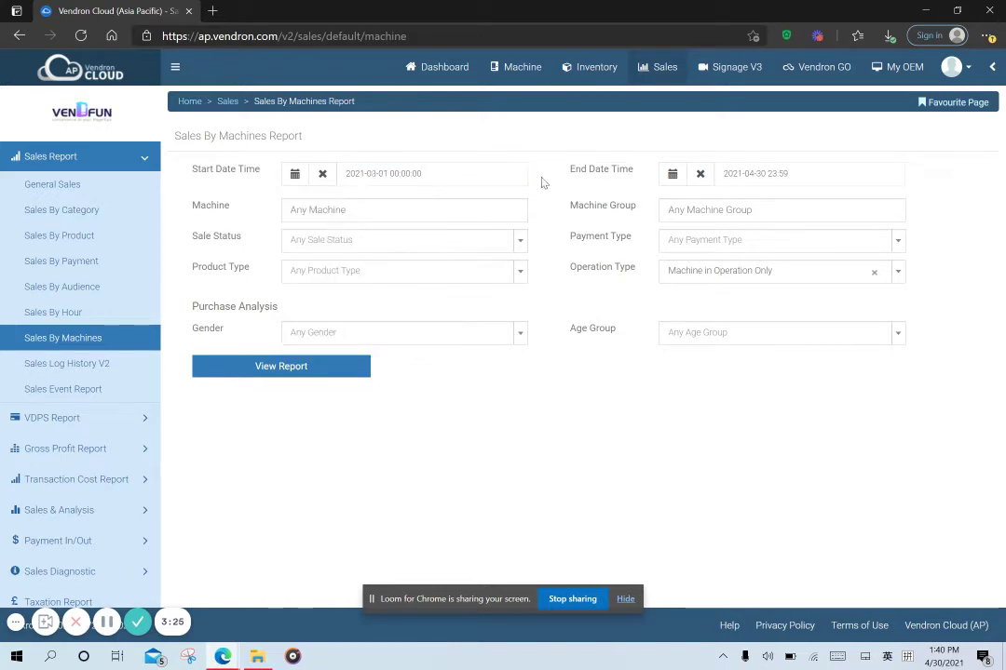
Generate the machine report for HOTEL SMART KIOSK 002 with sale status Success Transaction Only and product type Inventory
click(472, 210)
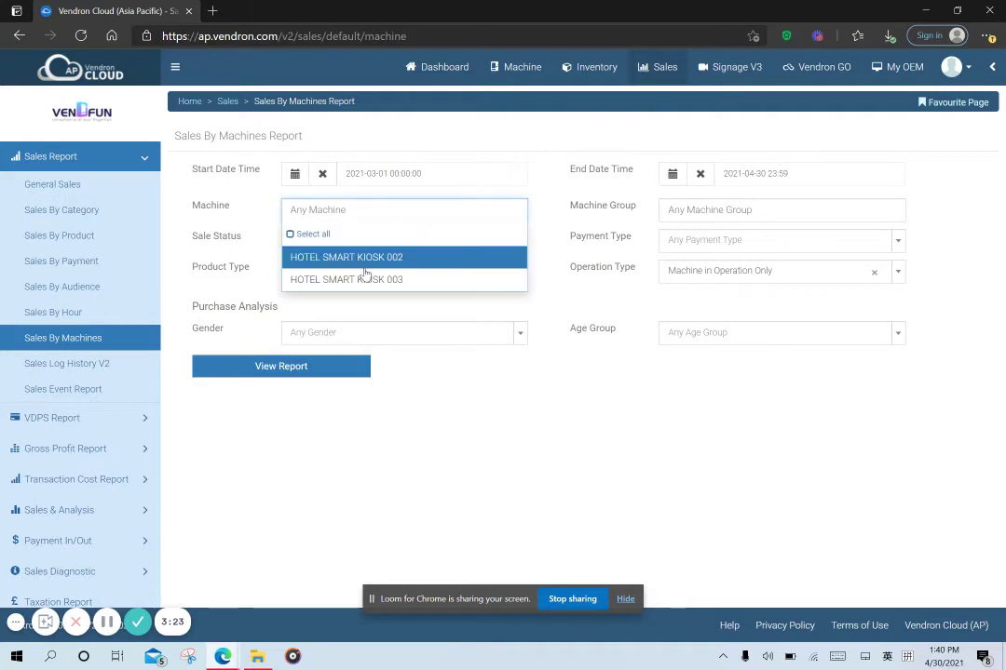
click(363, 261)
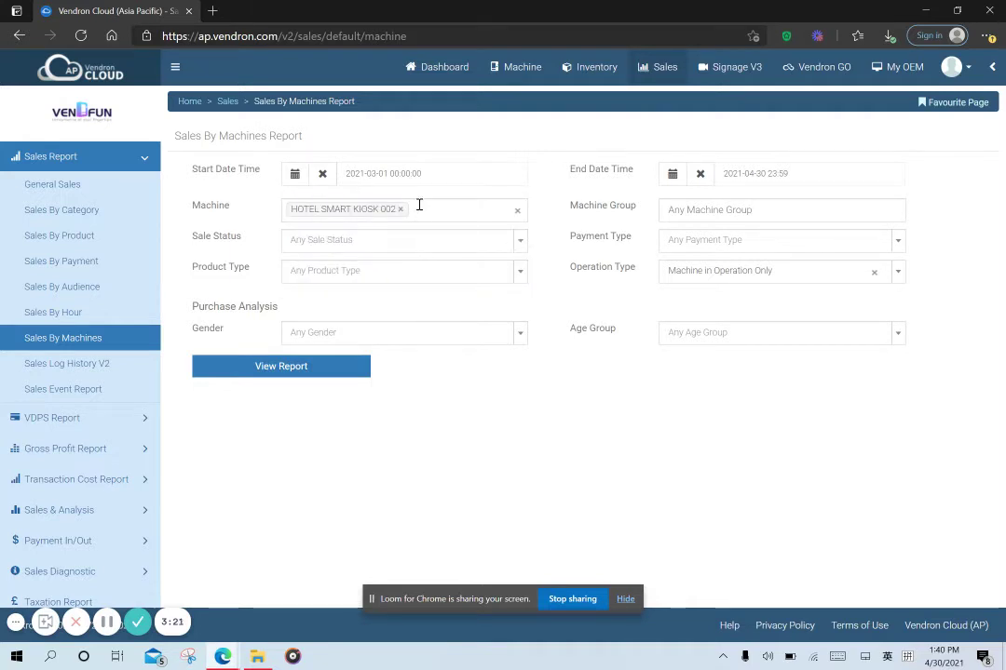
click(743, 209)
click(465, 242)
click(436, 289)
click(429, 271)
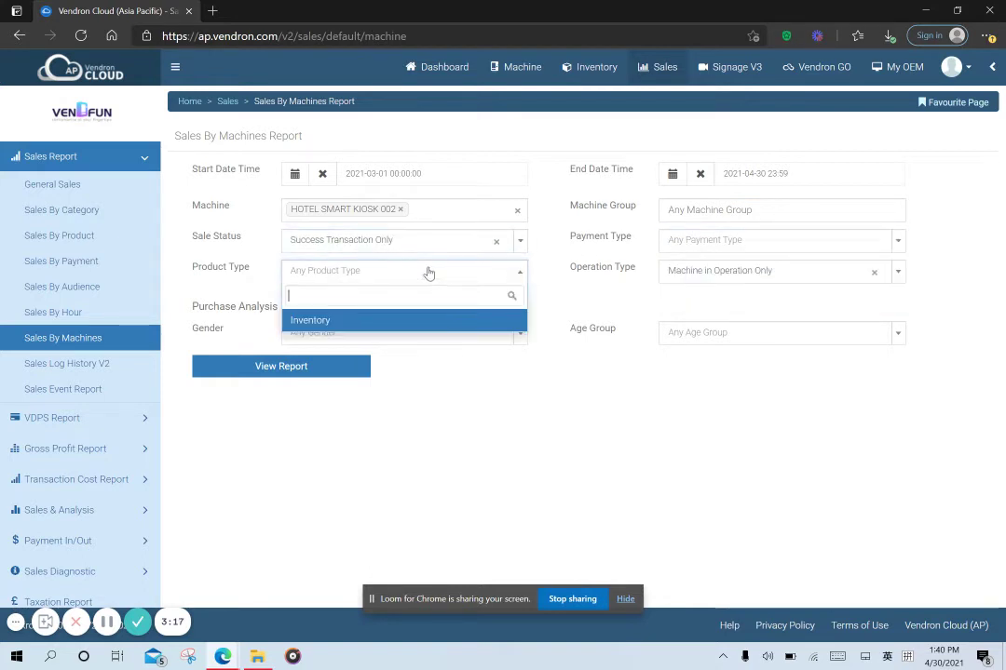
click(386, 320)
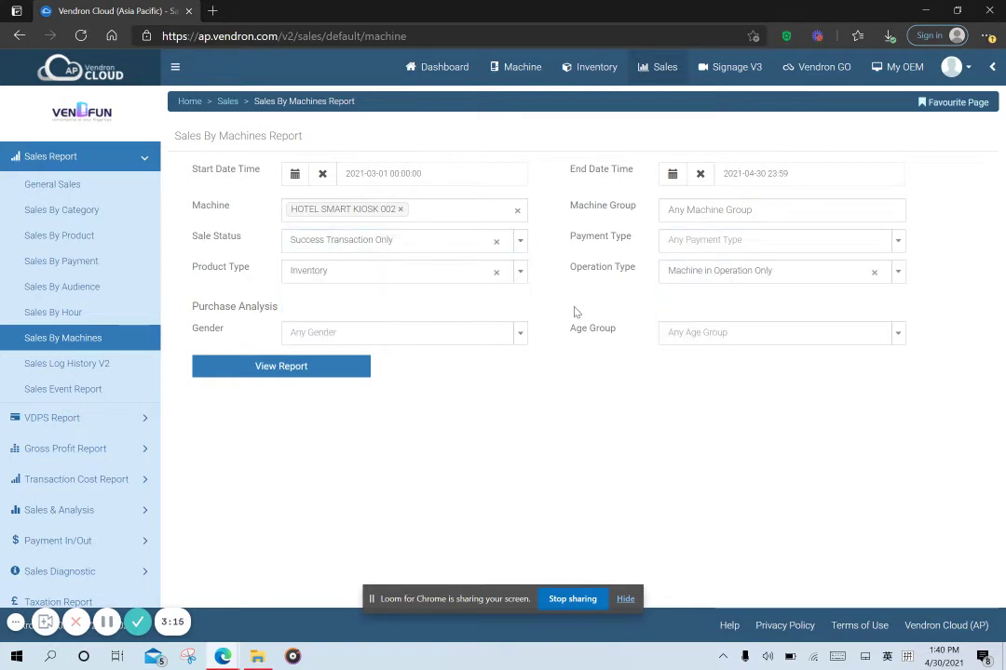
click(283, 369)
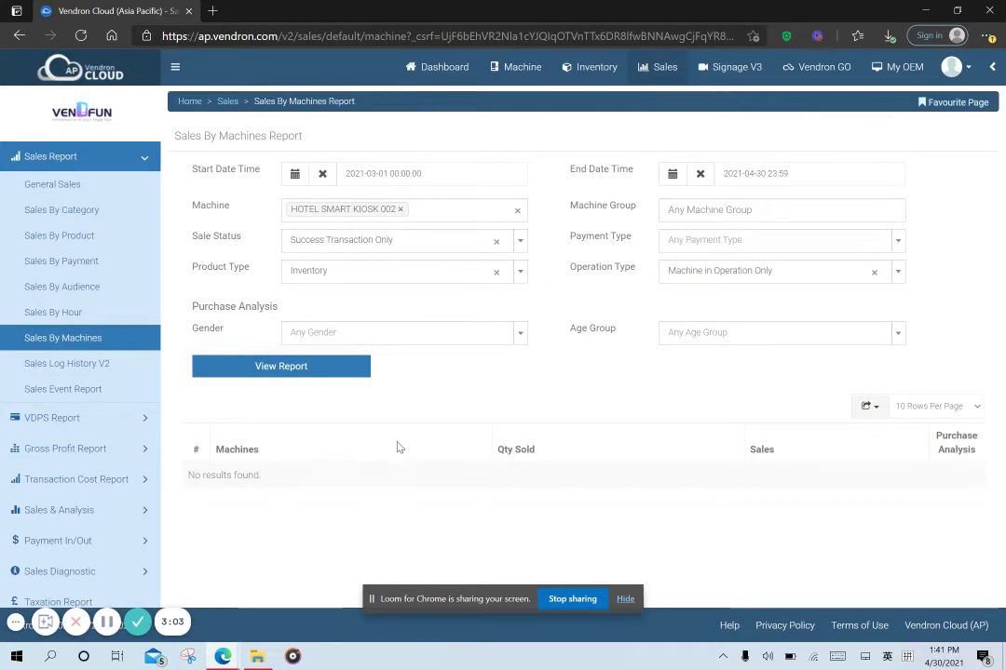
Replace the machine filter with HOTEL SMART KIOSK 003 and regenerate the report
click(404, 212)
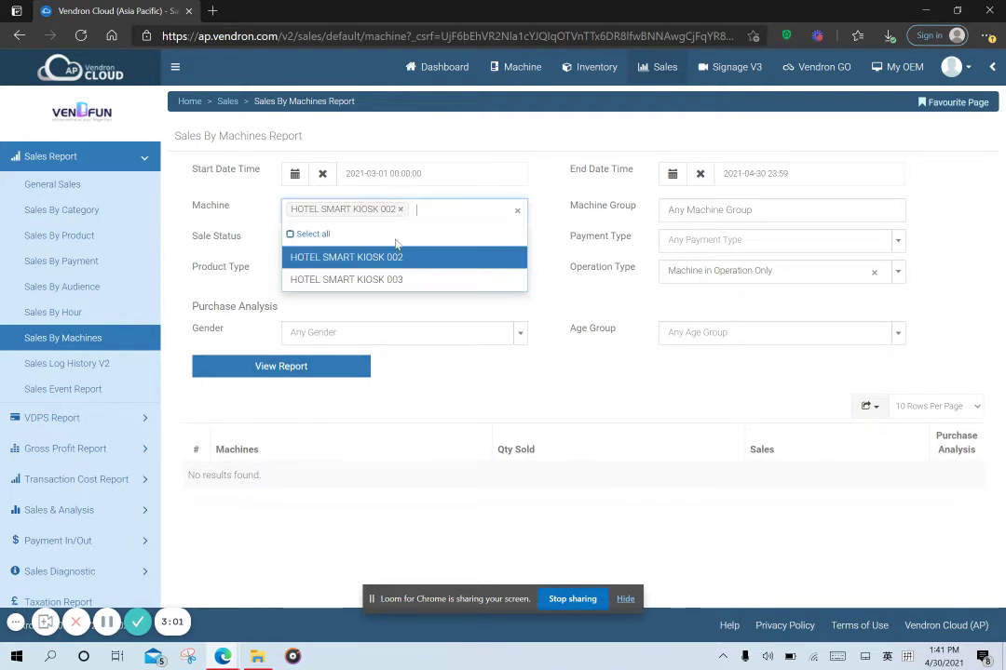
click(397, 277)
click(400, 210)
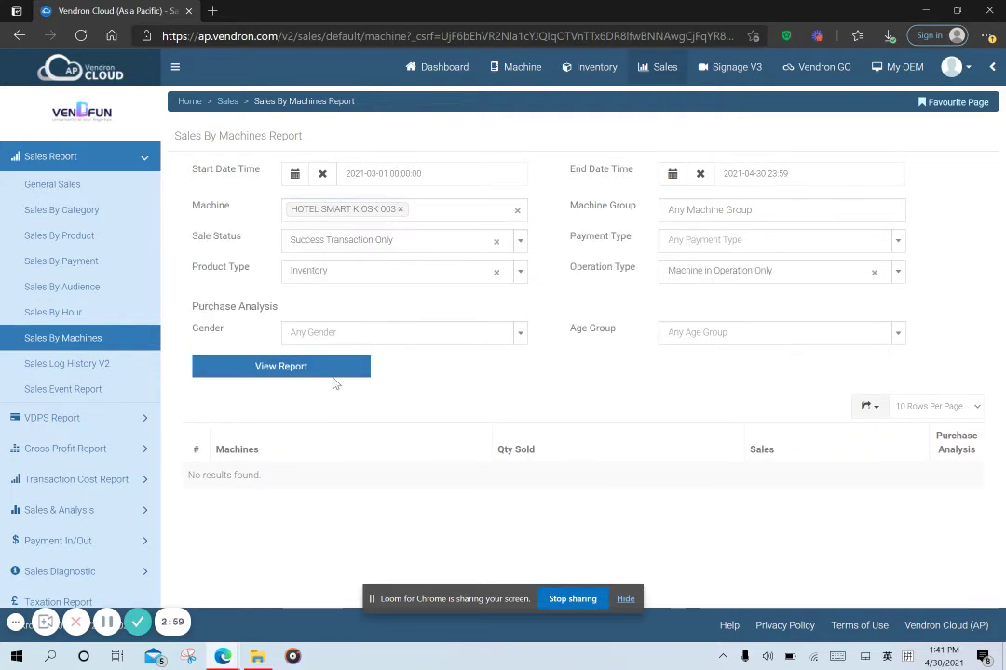
click(338, 374)
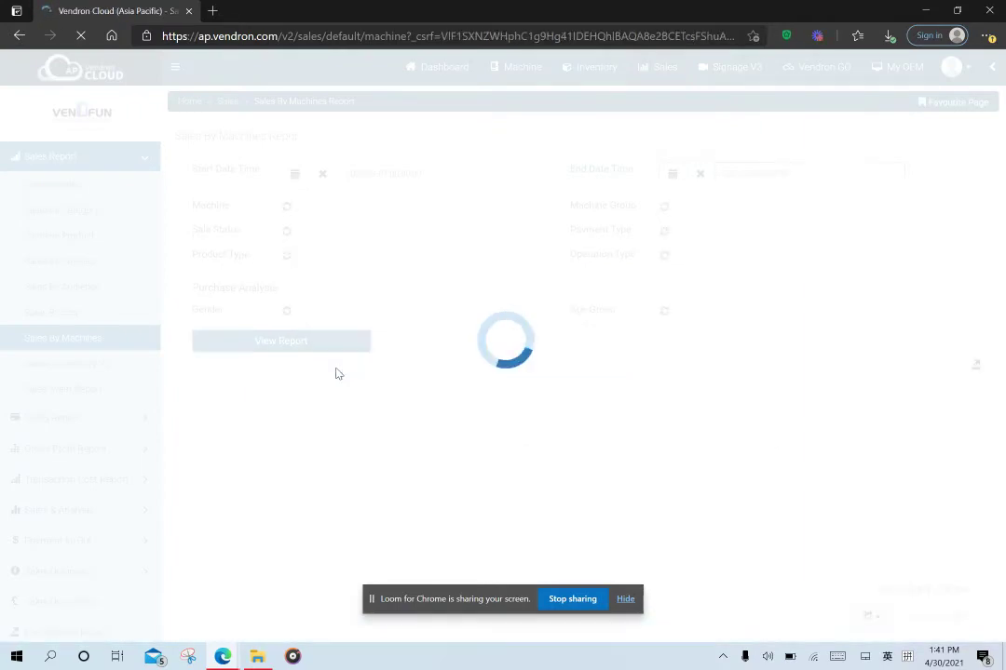
Examine the by-machines chart and the kiosk's quantity sold and sales totals in the table
scroll(534, 425, down, 2)
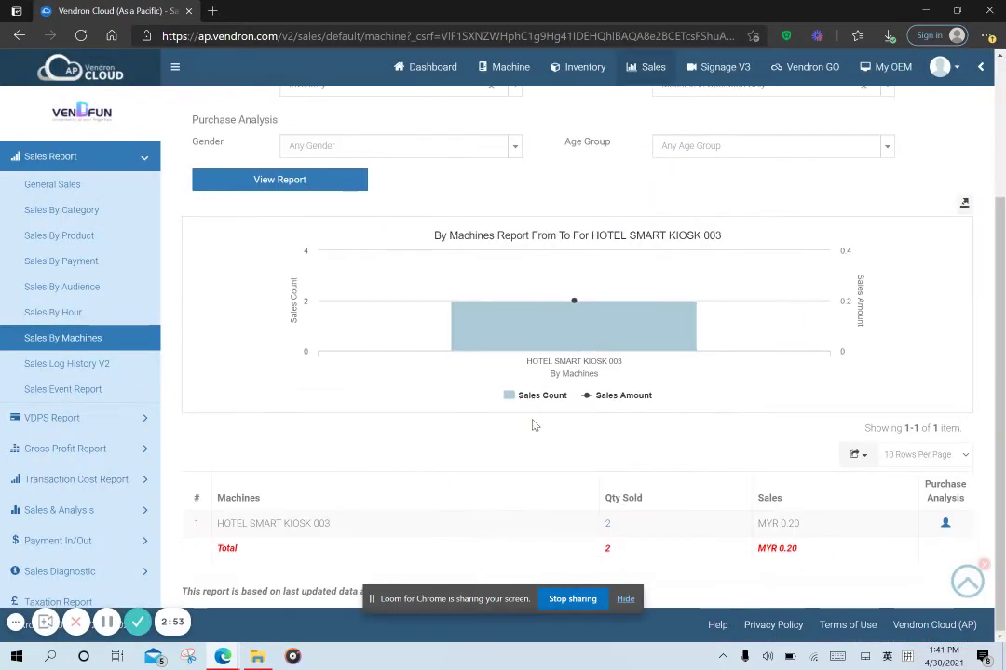
drag(824, 553, 654, 555)
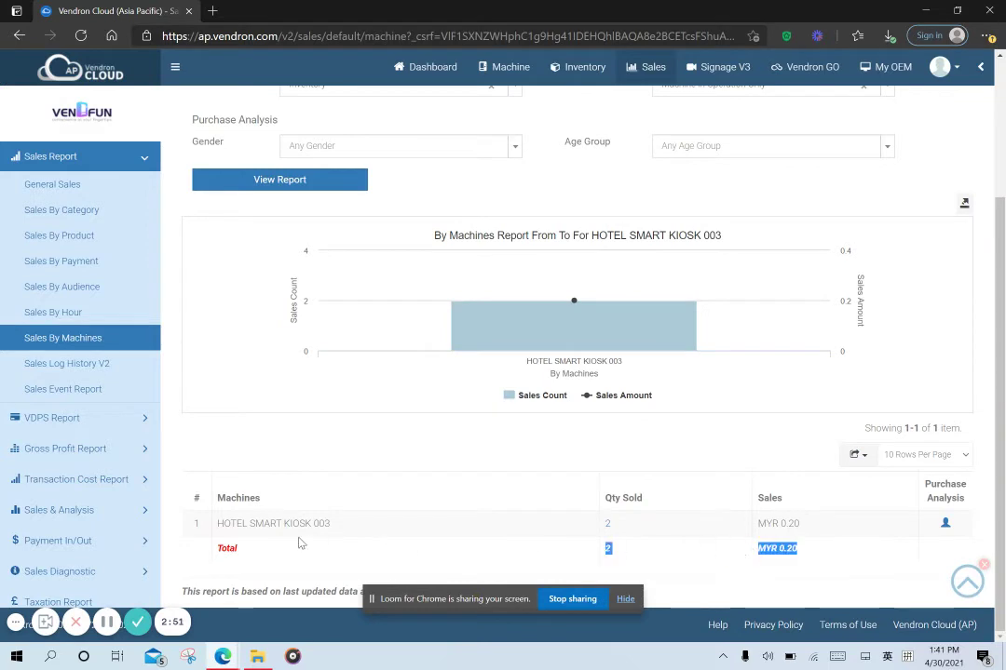
drag(300, 543, 462, 499)
click(487, 514)
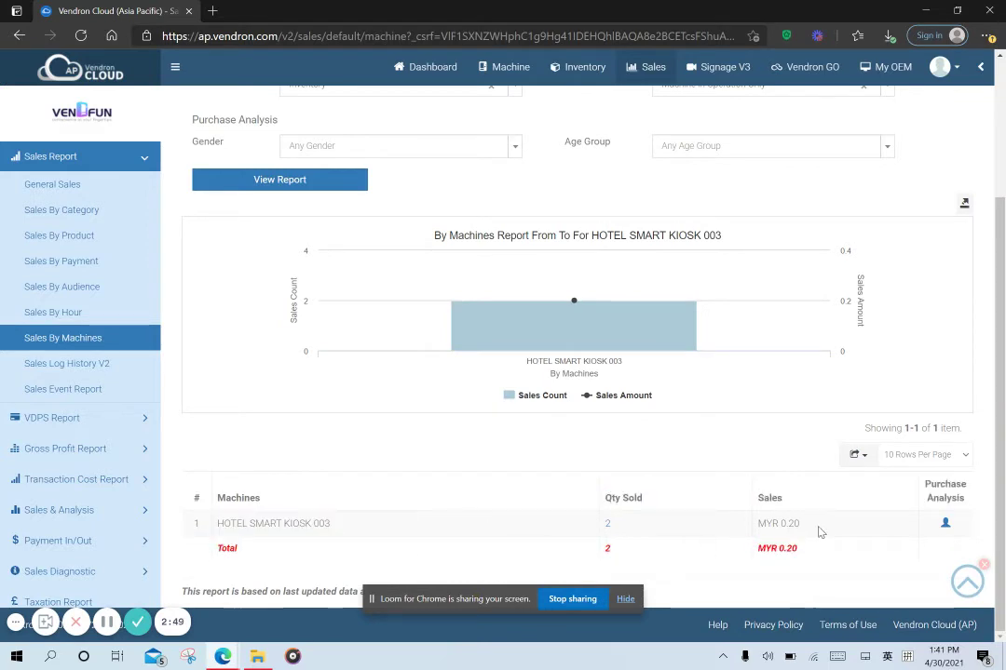
scroll(819, 532, up, 2)
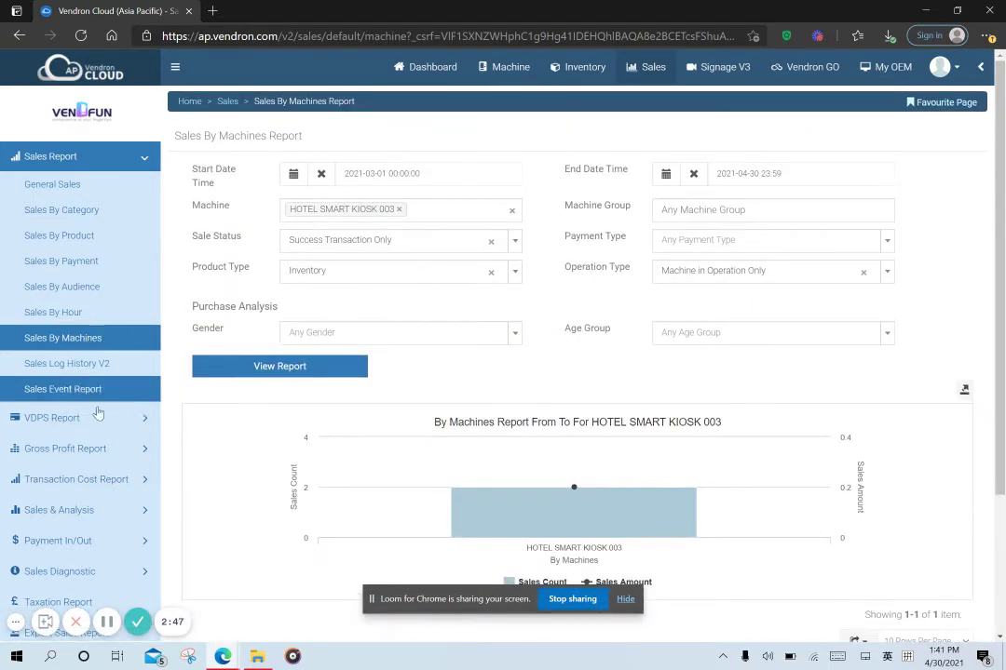
Open the Export Sales Report page
scroll(409, 330, down, 2)
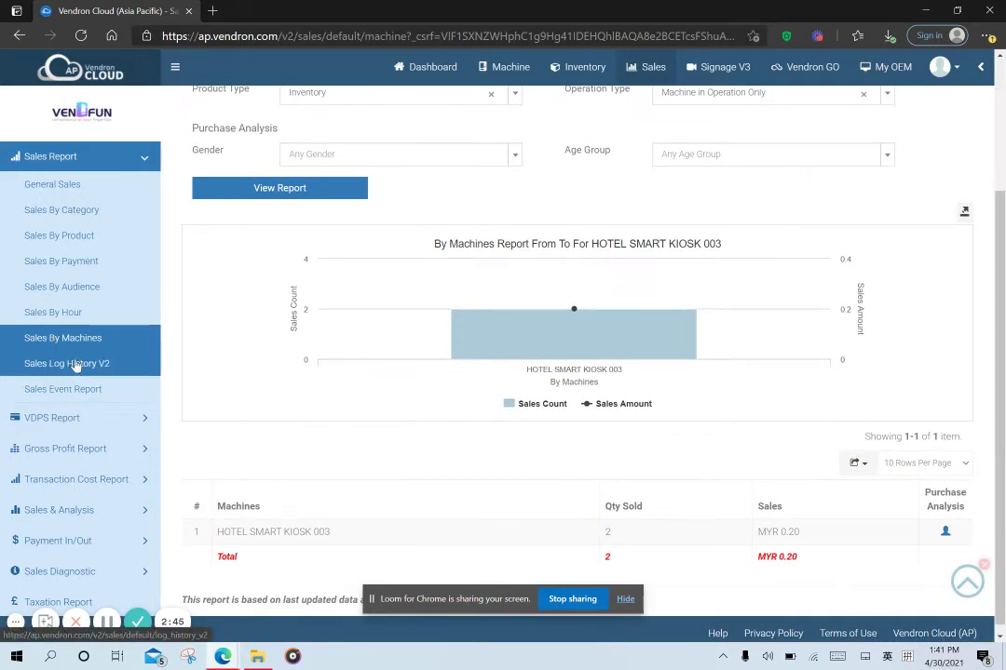
click(145, 166)
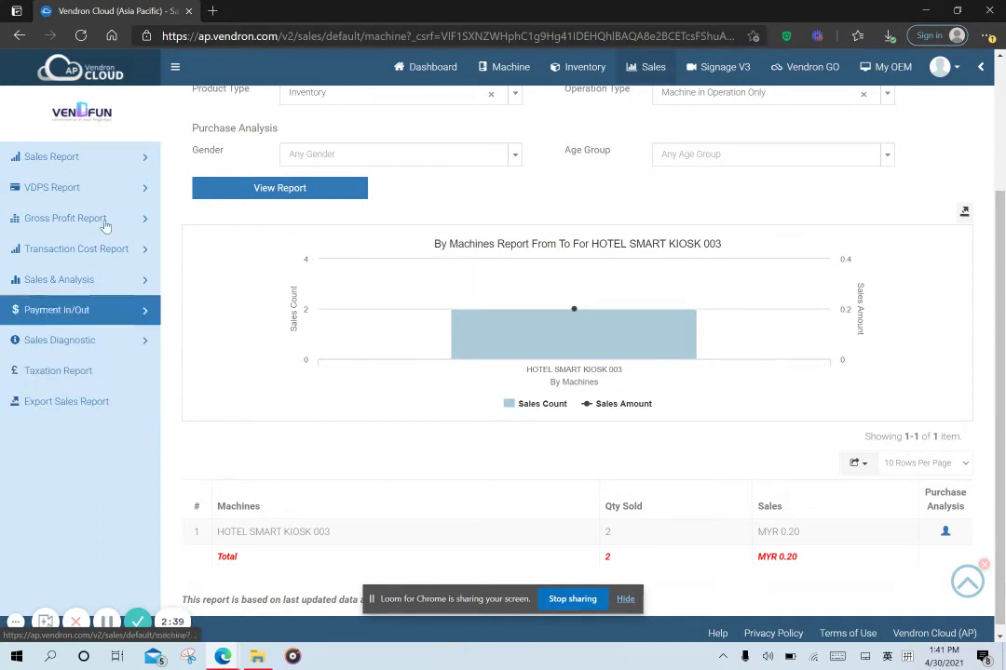
click(70, 410)
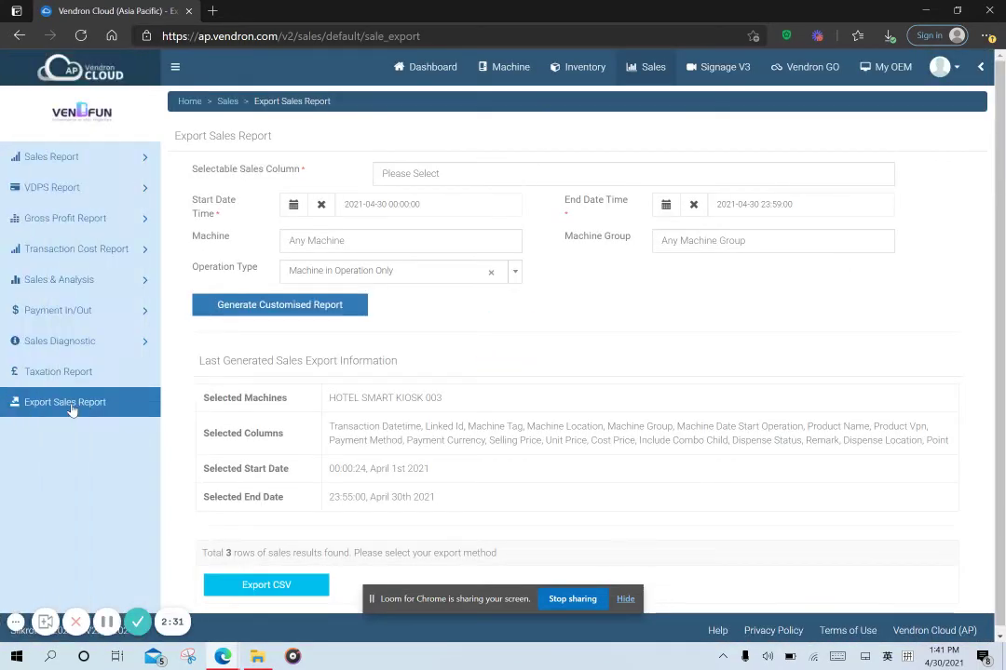
click(575, 173)
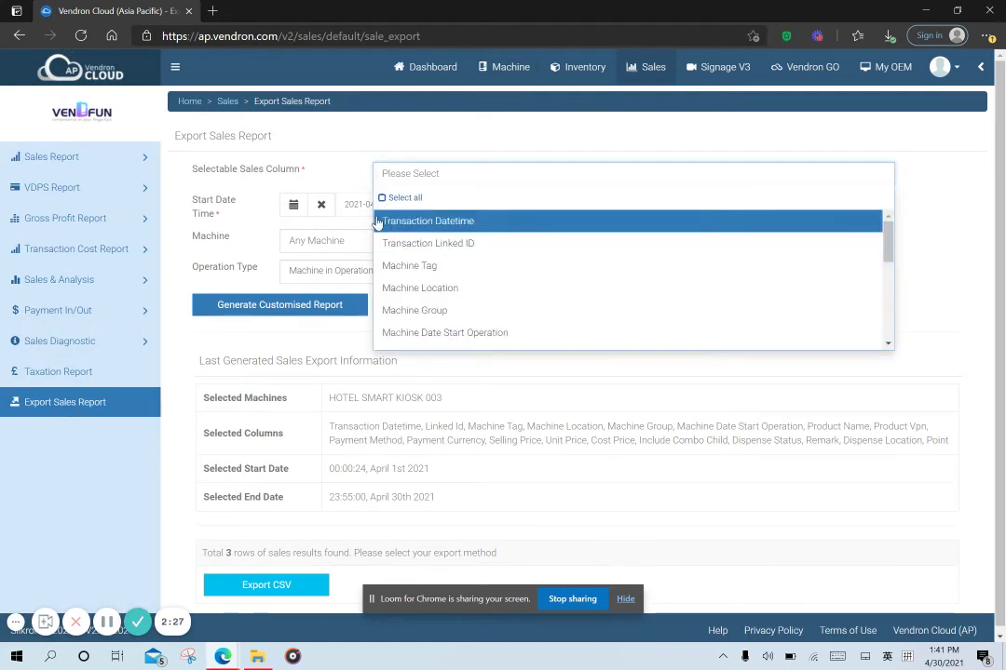
click(419, 289)
click(474, 177)
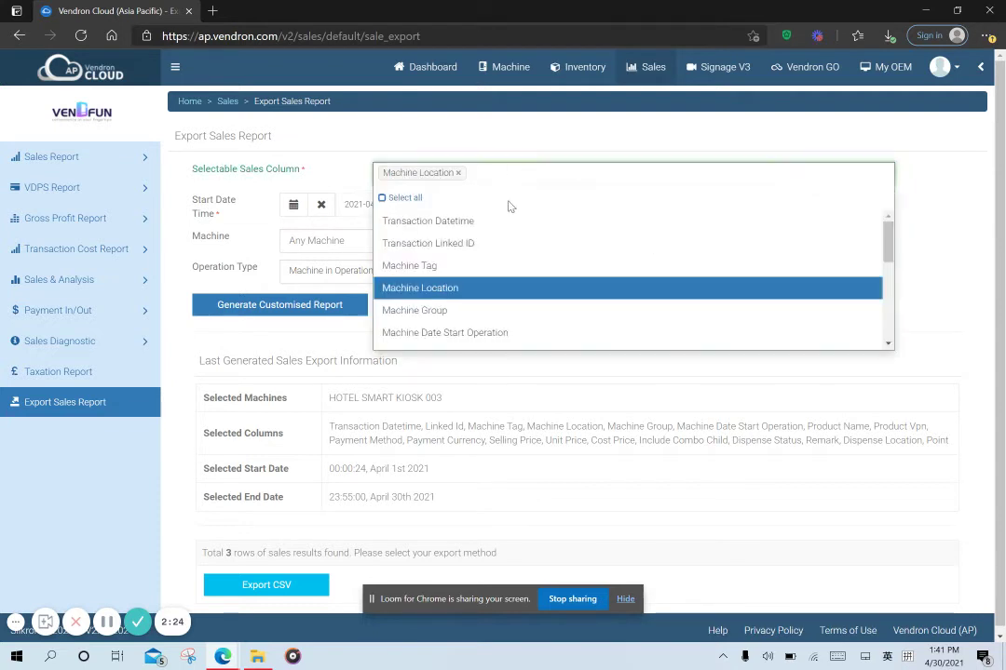
click(448, 332)
click(646, 184)
click(596, 266)
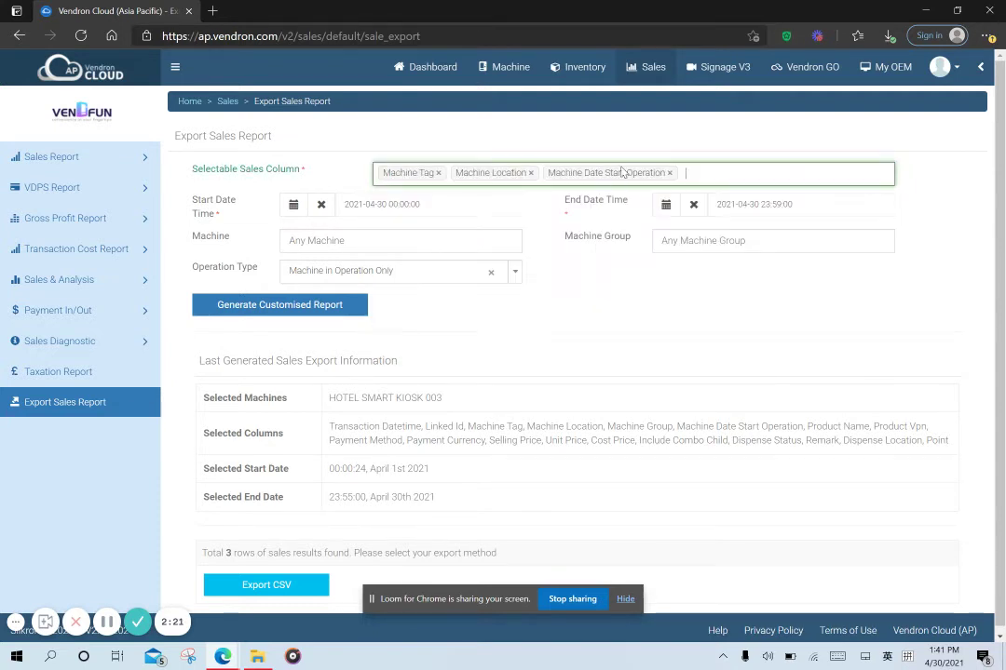
click(672, 173)
click(531, 173)
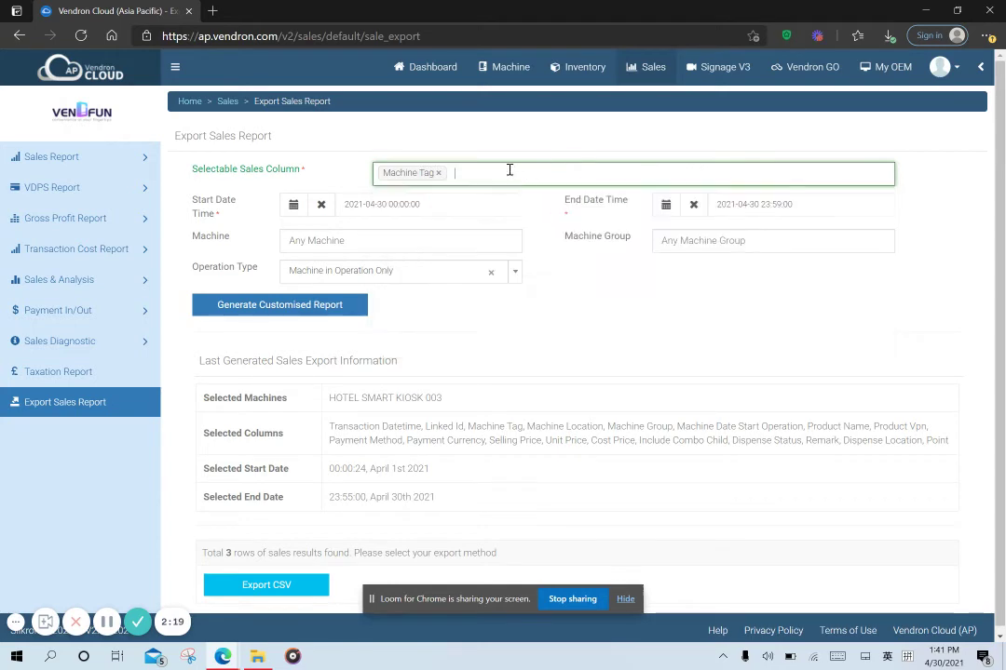
click(438, 173)
click(424, 175)
click(386, 194)
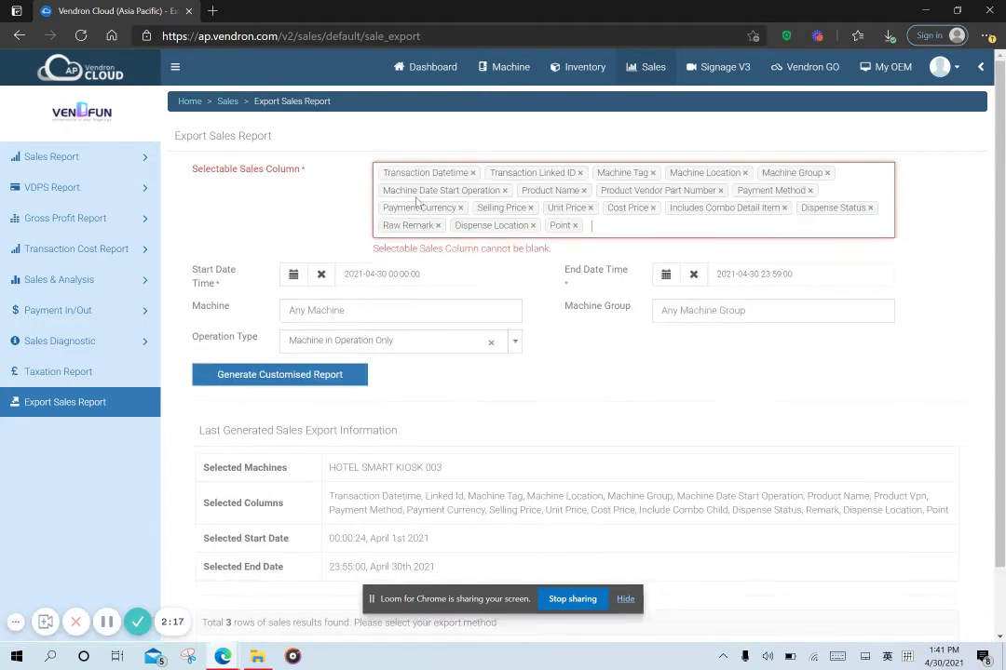
click(366, 256)
click(371, 327)
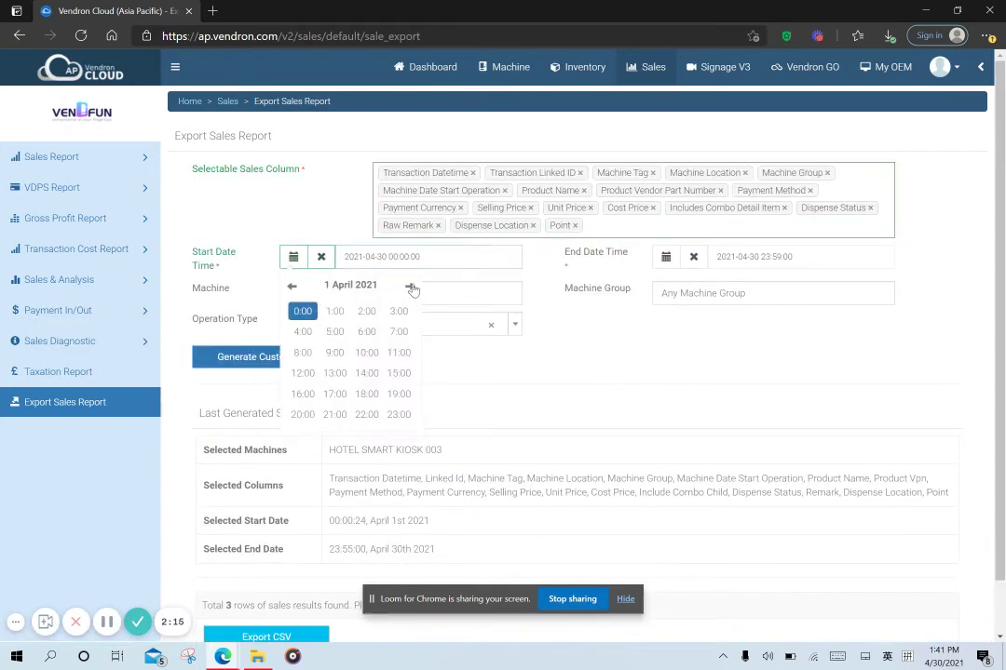
click(300, 312)
click(300, 313)
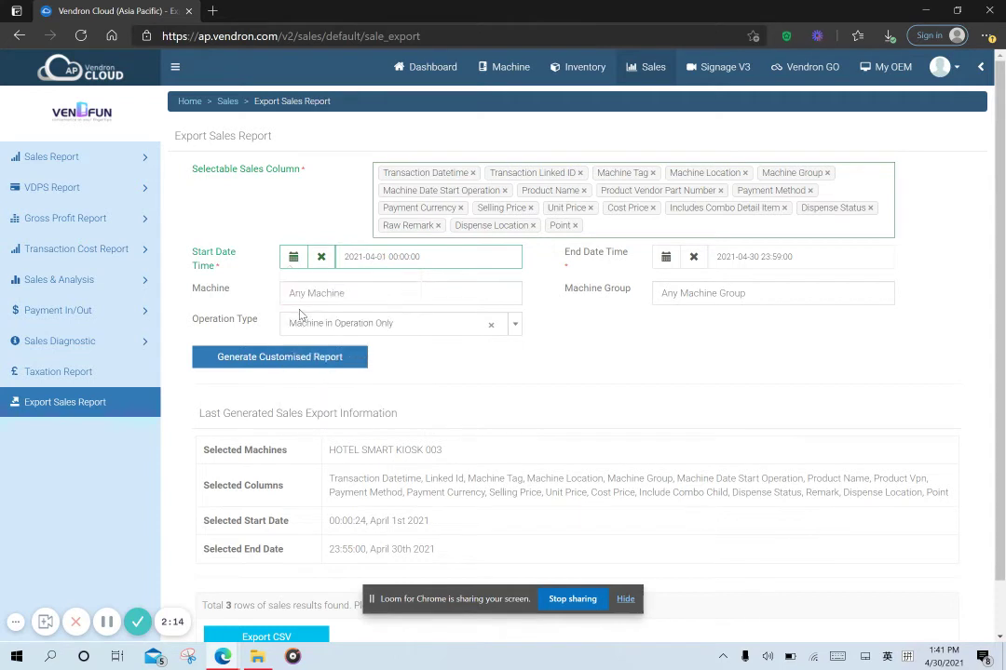
Choose HOTEL SMART KIOSK 003 as the machine, leave the machine group unset, and generate the customised report
click(431, 295)
click(393, 362)
click(704, 299)
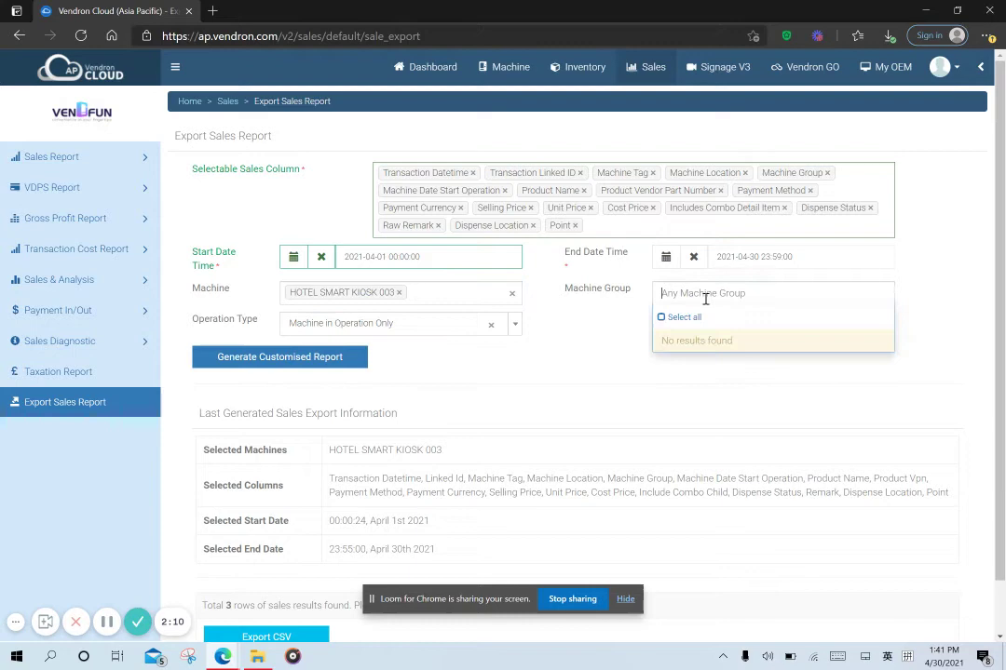
click(583, 347)
scroll(291, 377, down, 1)
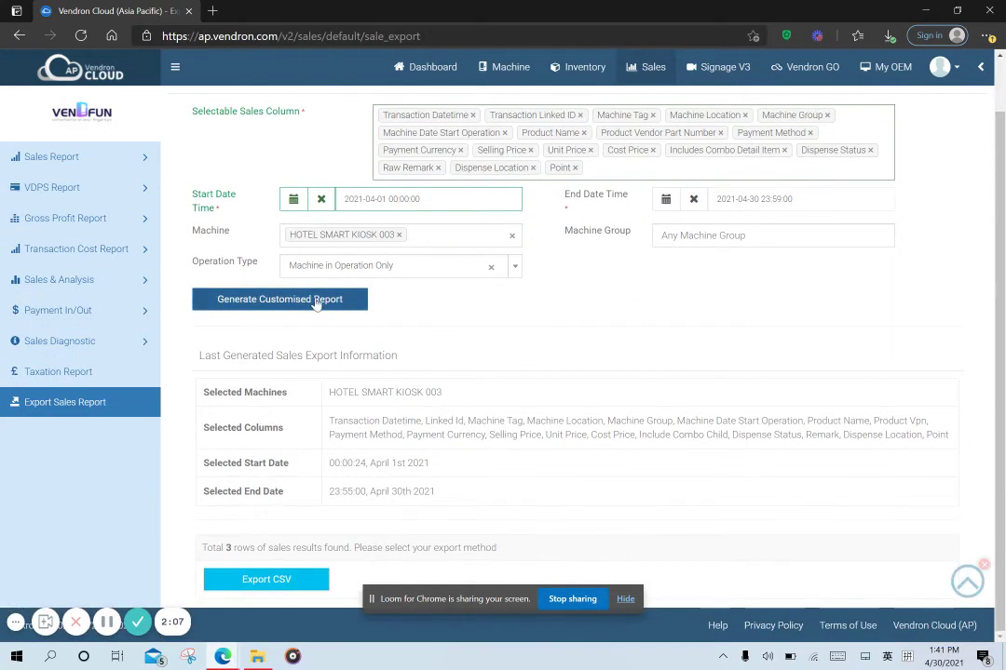
click(316, 300)
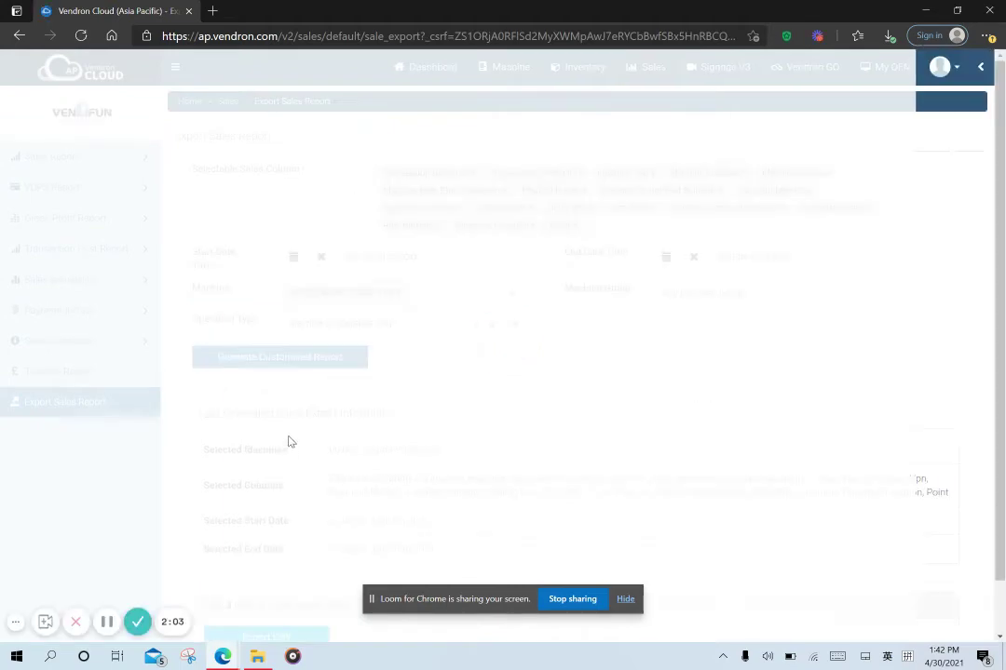
Export the generated sales results as CSV and open the downloaded csv (5).zip archive
scroll(284, 442, down, 1)
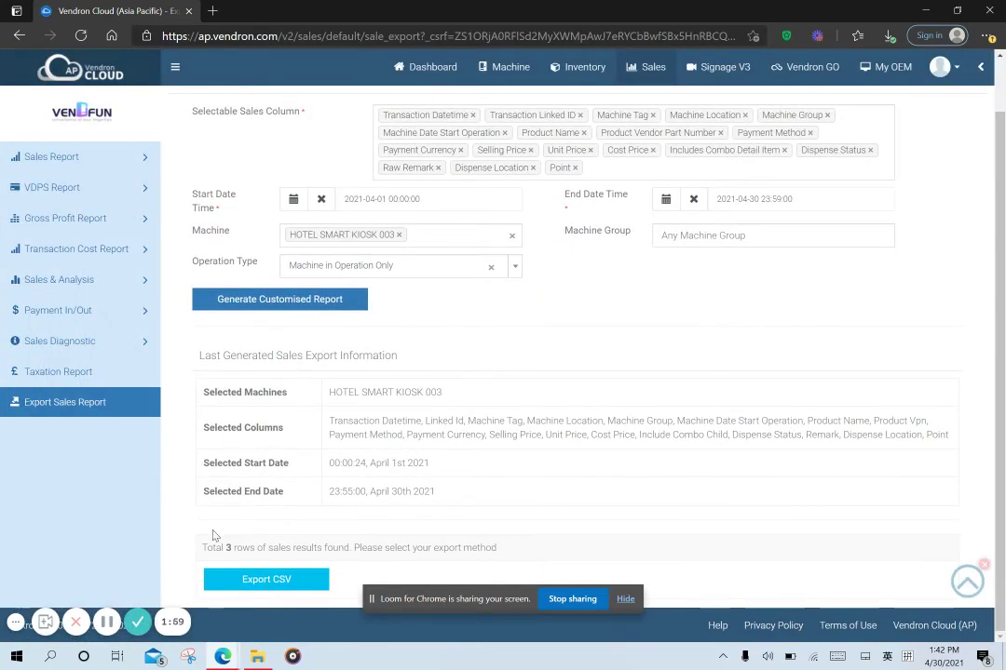
click(252, 581)
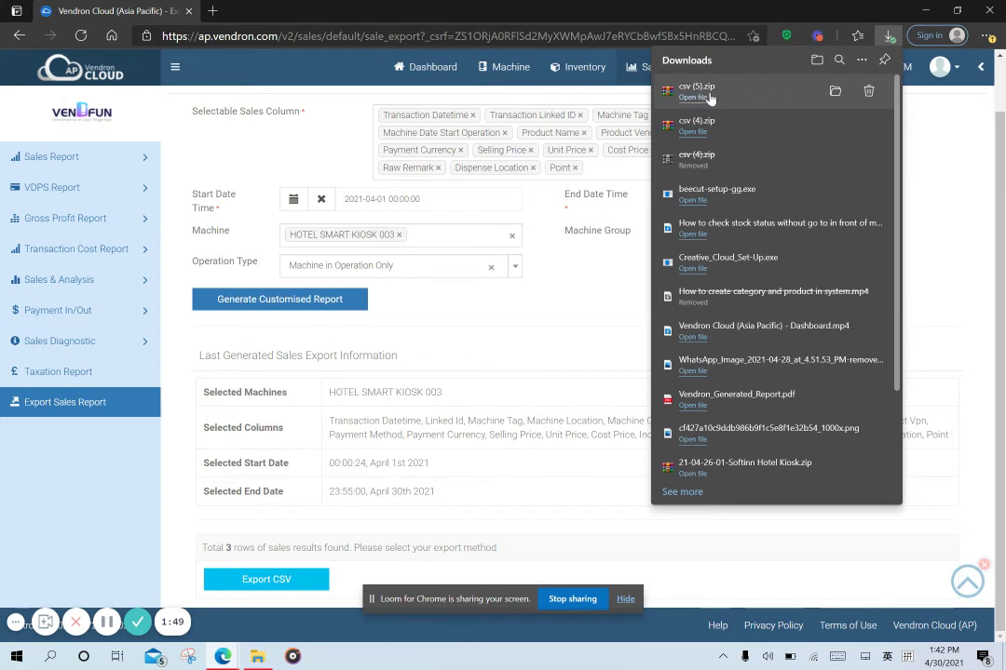
click(694, 98)
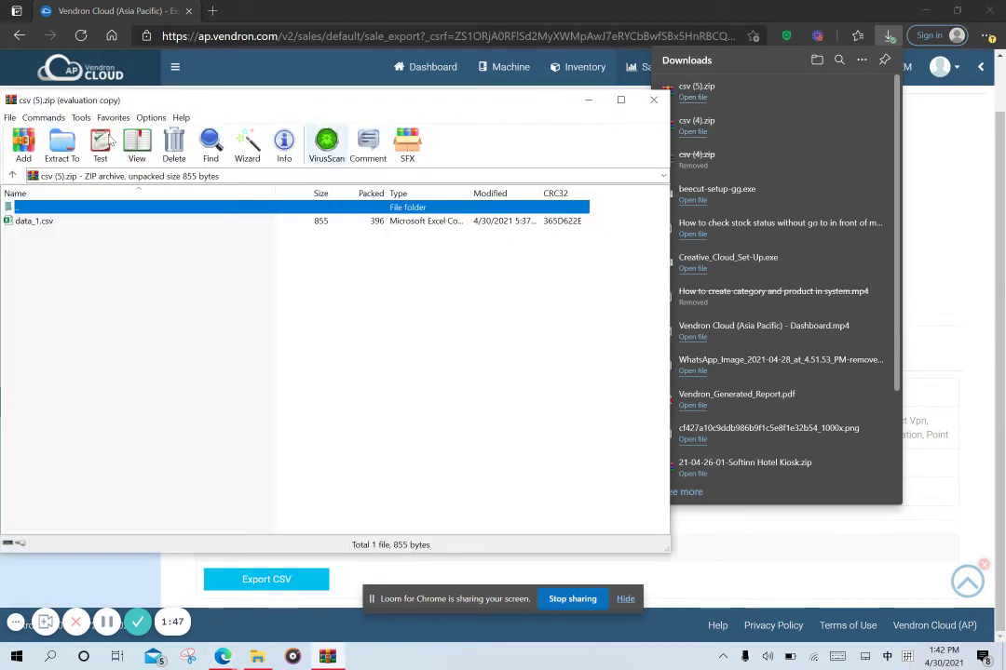
click(406, 333)
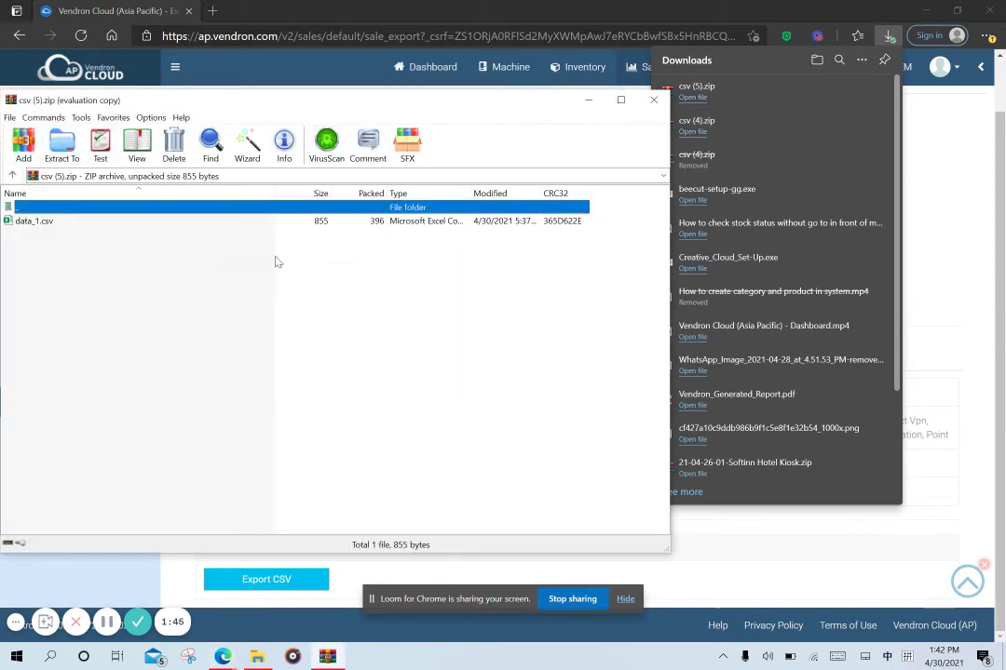
Extract the archive into a csv (5) folder in Downloads and close the archive window
click(62, 144)
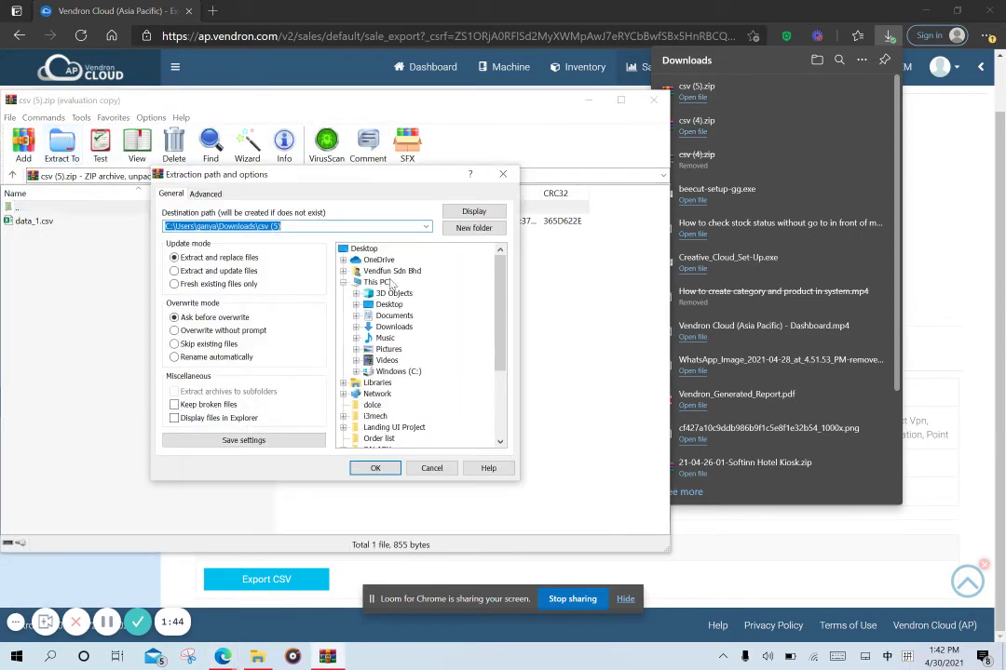
click(375, 468)
click(652, 99)
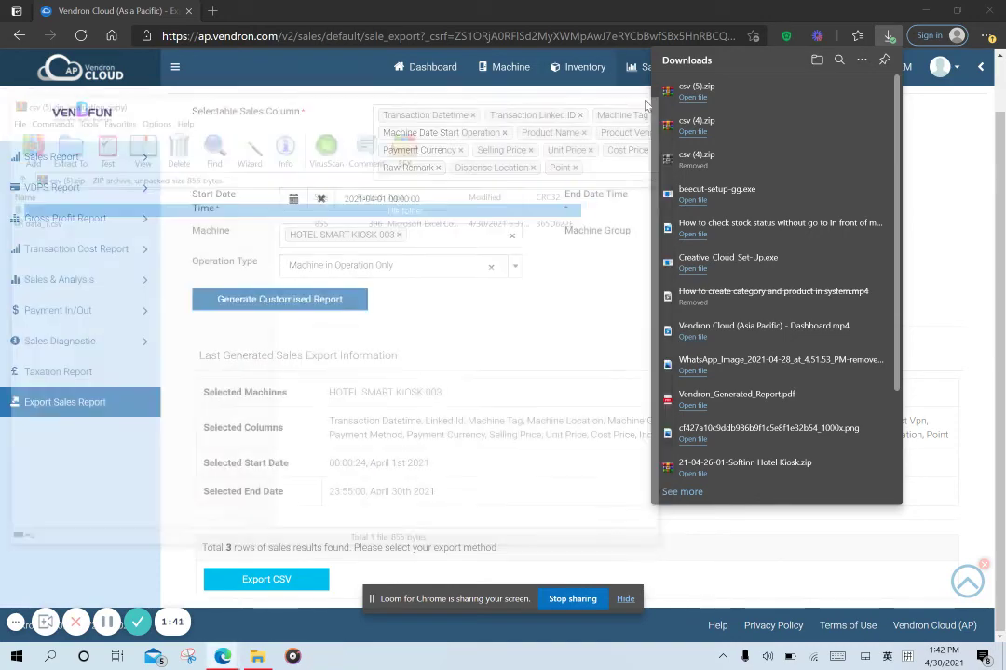
Switch to File Explorer, open data_1 from the csv (5) folder in Downloads, and maximize its Excel window
click(257, 657)
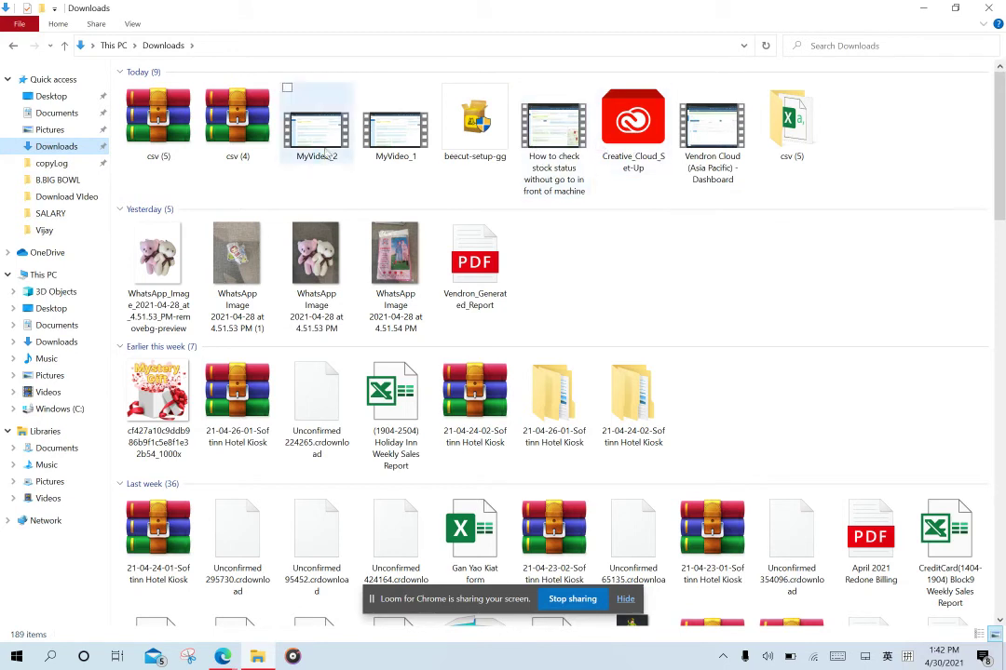
click(790, 154)
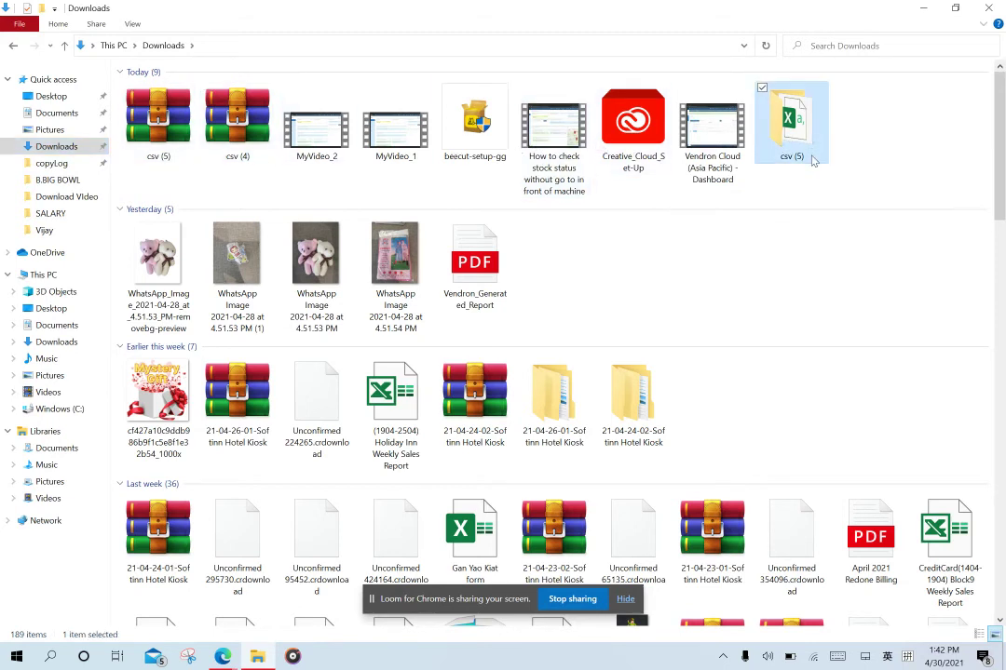
double_click(809, 159)
double_click(403, 92)
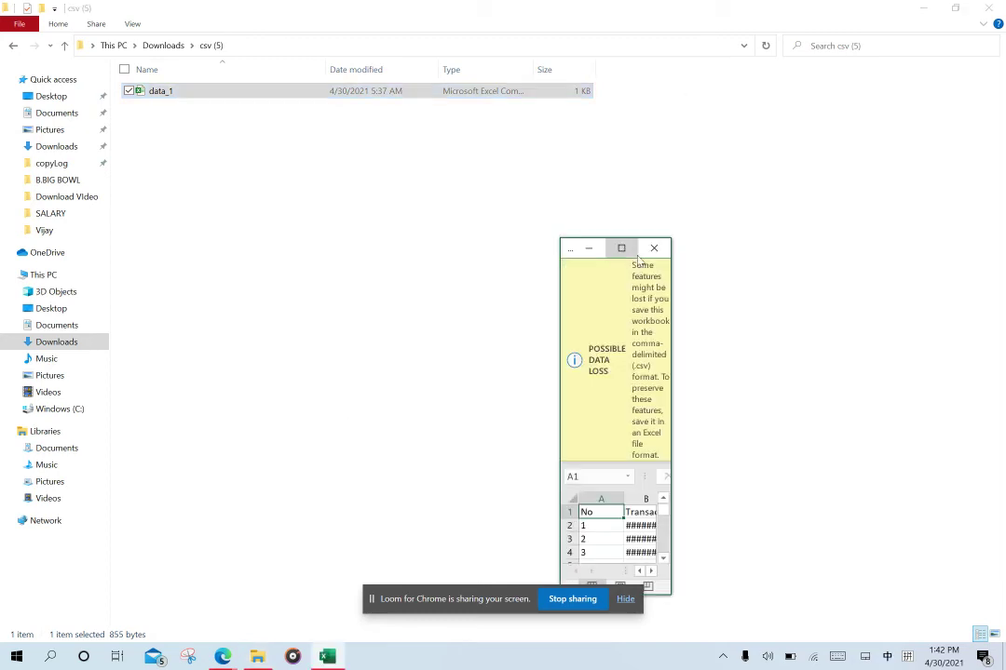
click(621, 249)
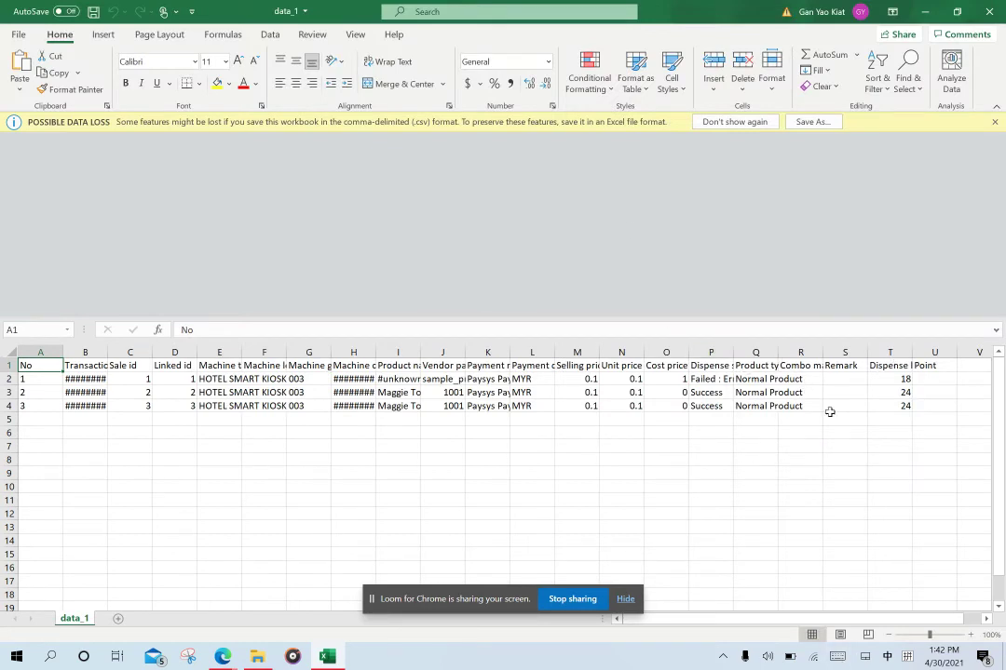
Widen the Transaction datetime column to show full dates and check the first sale's machine and unit price
drag(767, 622, 687, 618)
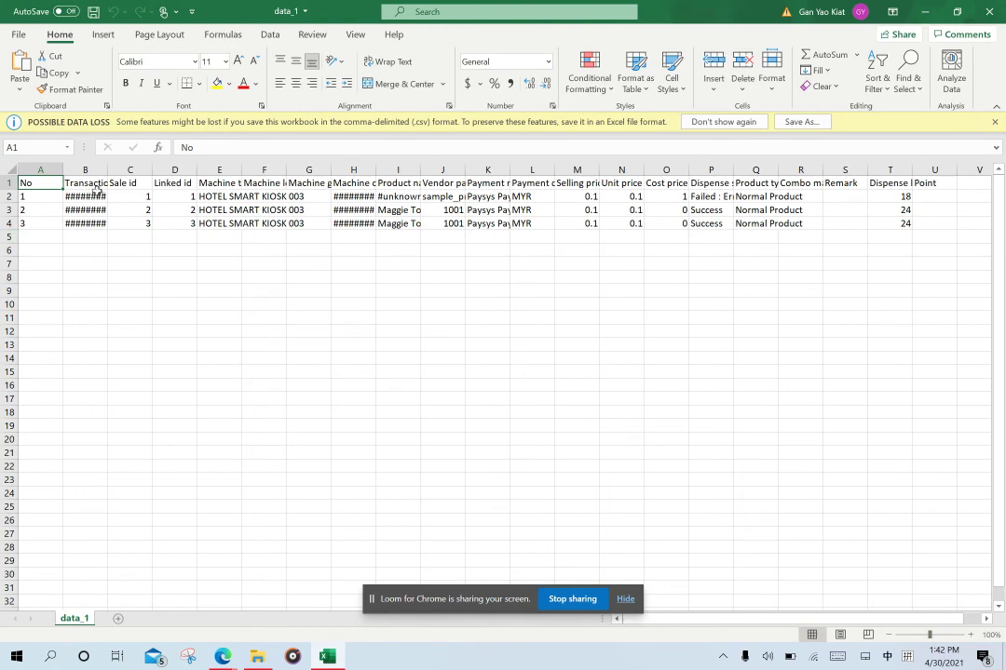
drag(107, 173, 241, 172)
click(210, 199)
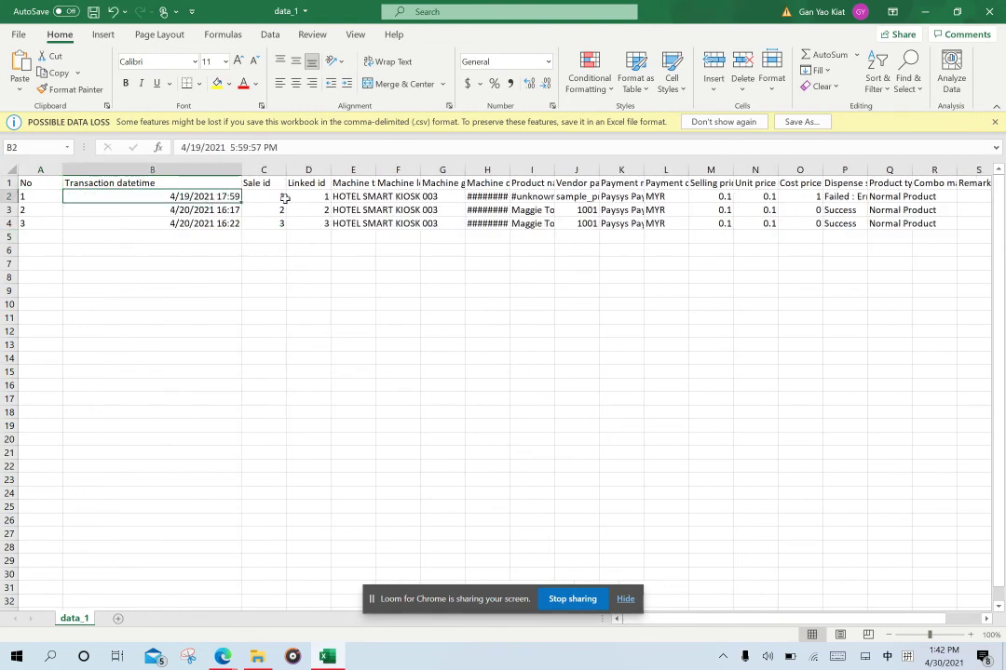
click(410, 196)
click(361, 196)
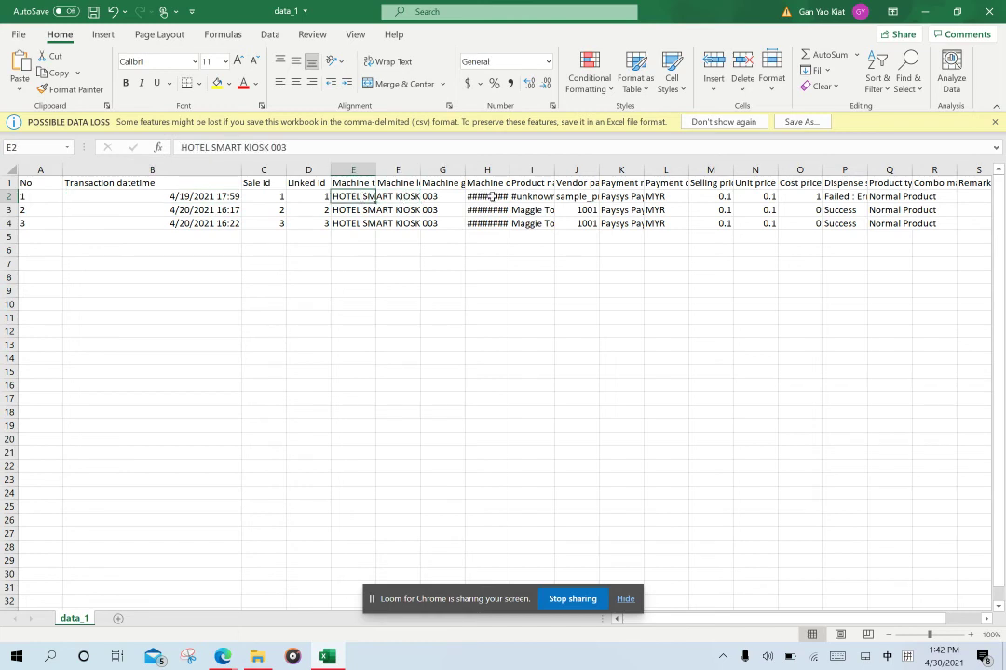
click(763, 198)
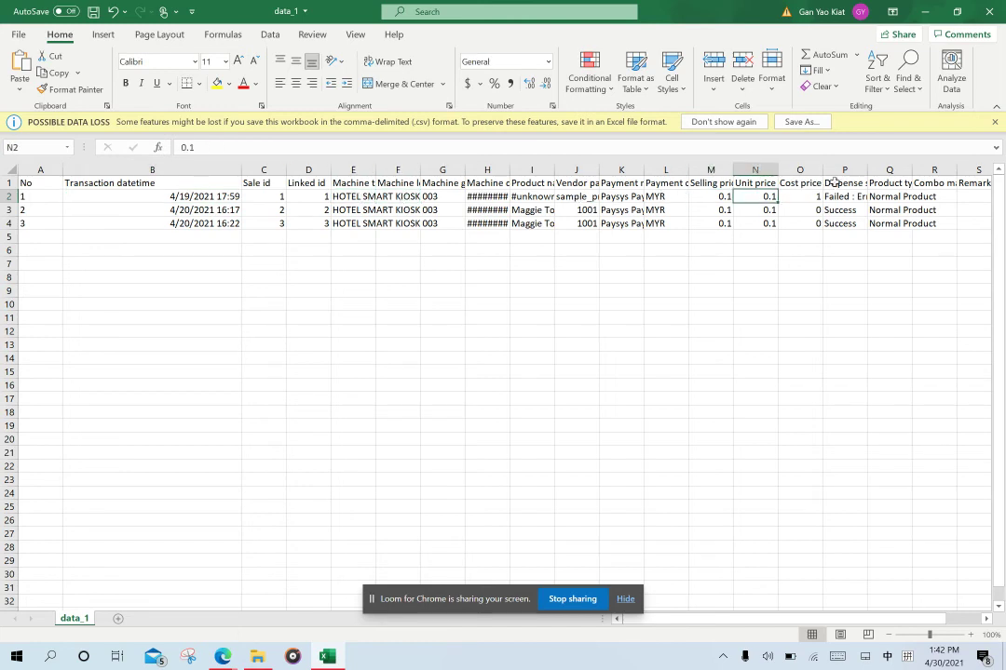
Widen the Dispense status column to show its full text and check the first sale's status
drag(867, 169, 920, 169)
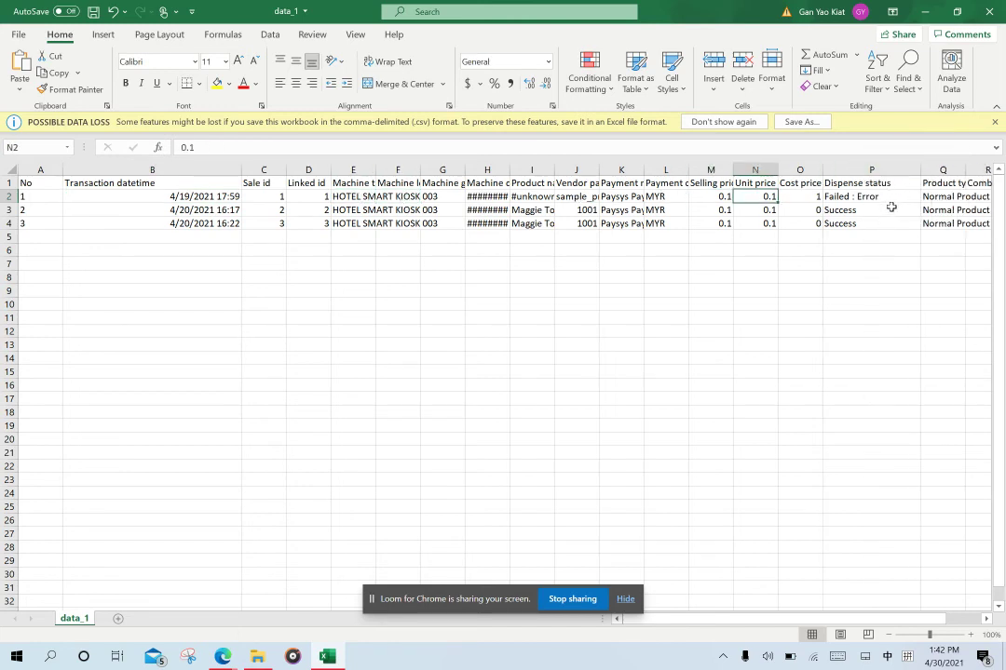
click(891, 197)
drag(928, 619, 838, 618)
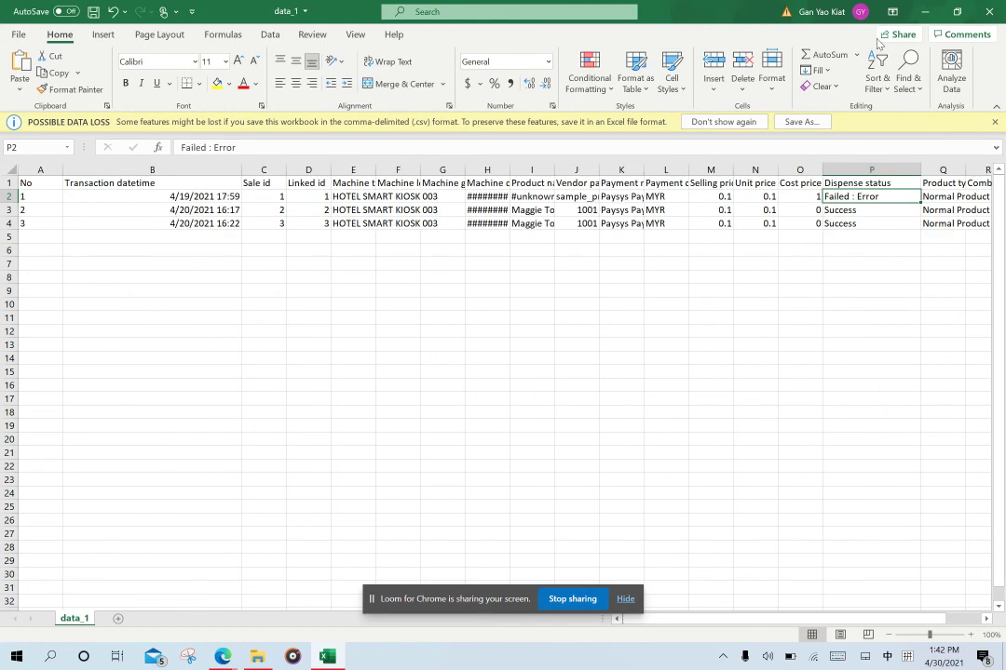
Look over the header row of the exported data, then minimize Excel and File Explorer to return to Vendron Cloud
drag(27, 183, 471, 175)
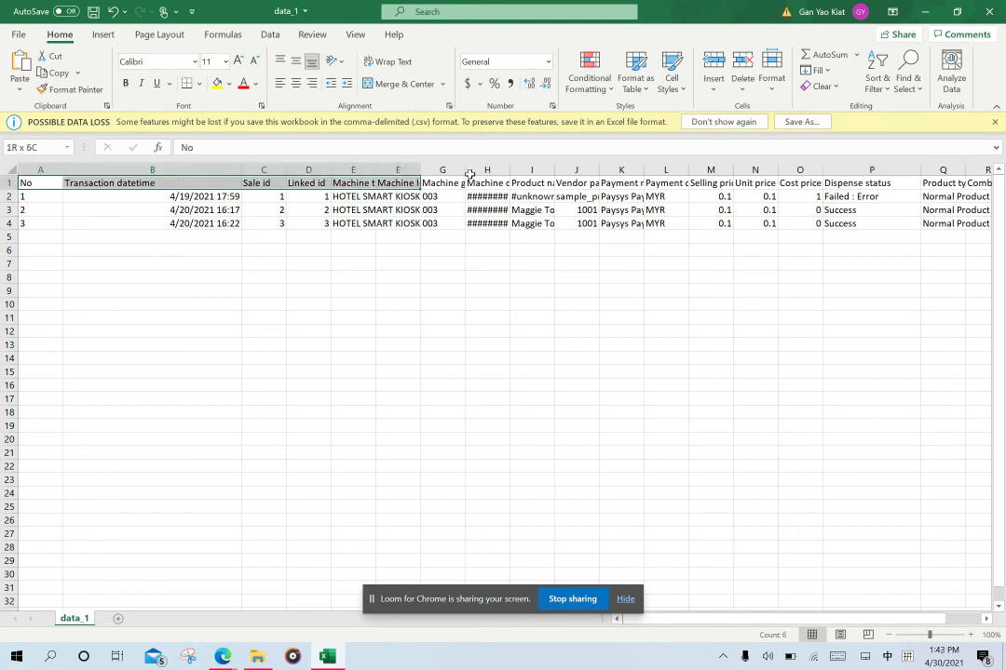
scroll(470, 174, right, 2)
click(924, 11)
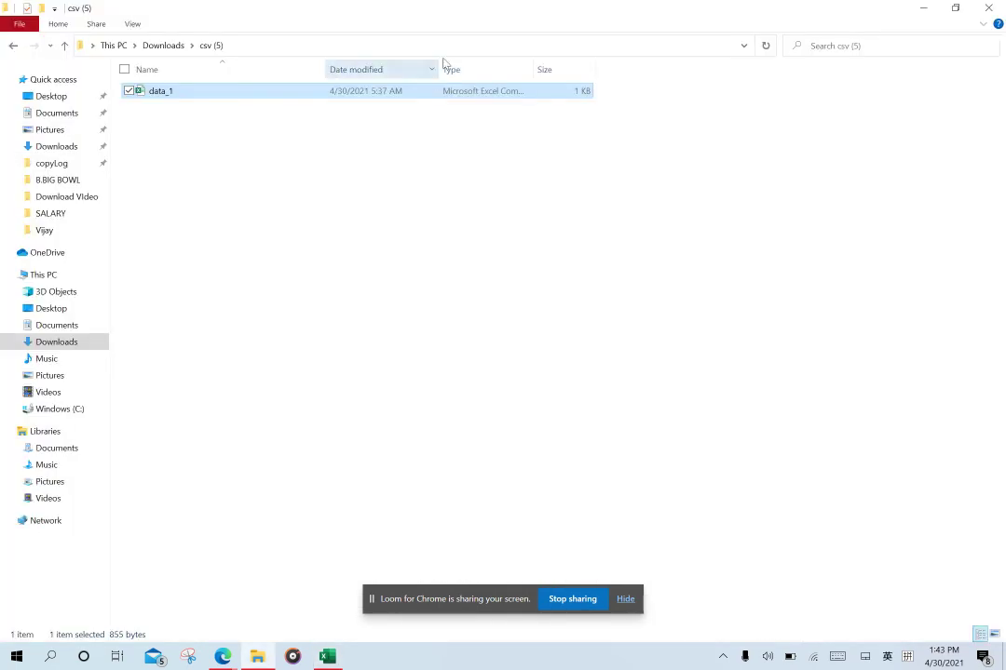
click(923, 8)
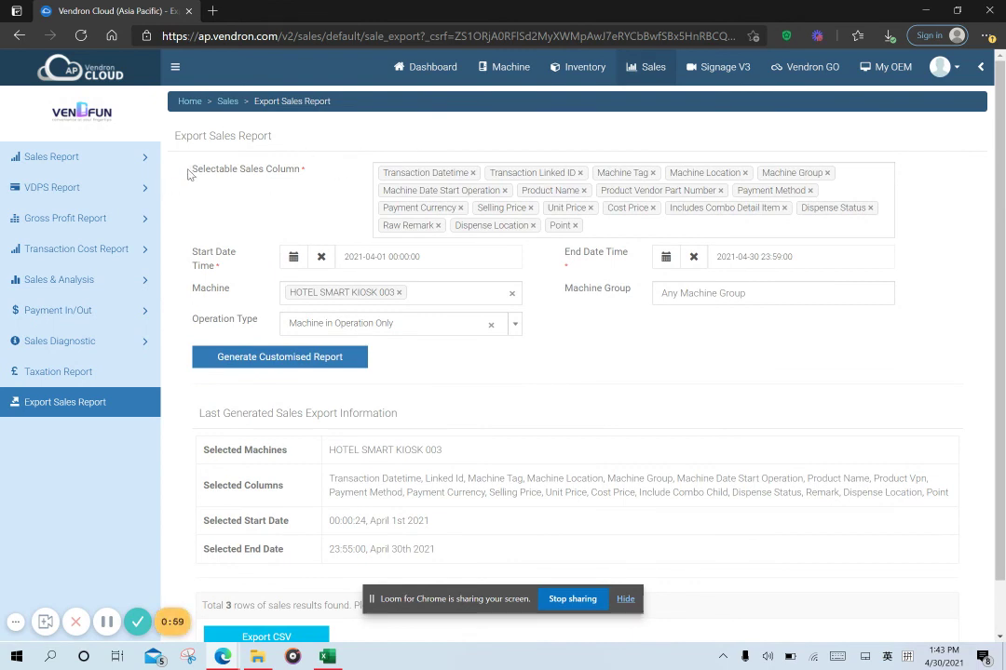
Review the selectable sales columns, filters and last generated export information on the Export Sales Report page
drag(188, 174, 298, 171)
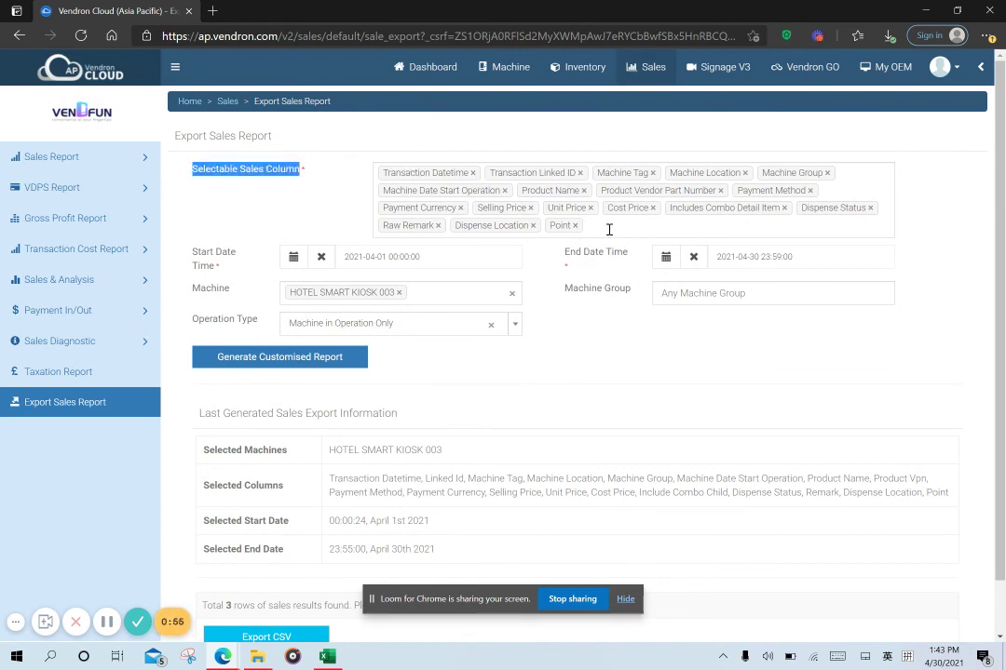
scroll(537, 343, down, 2)
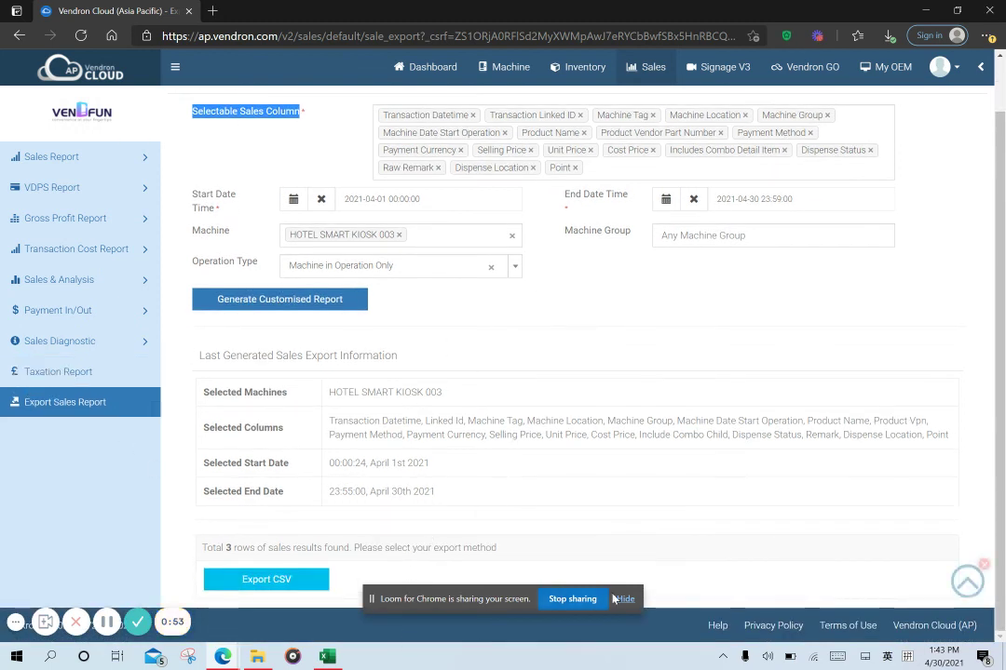
scroll(536, 398, up, 2)
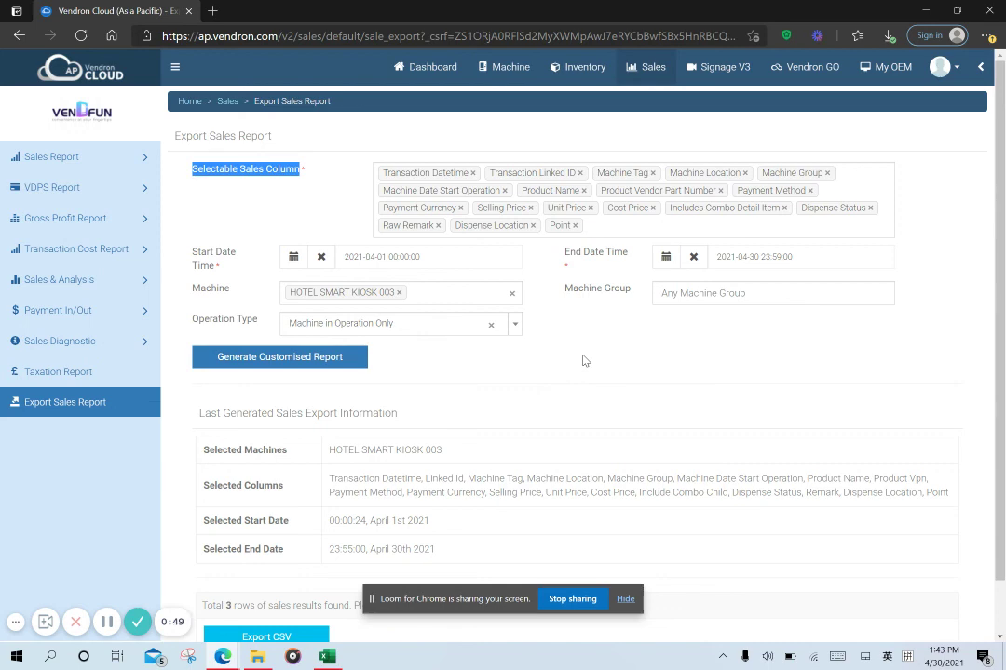
scroll(523, 354, down, 2)
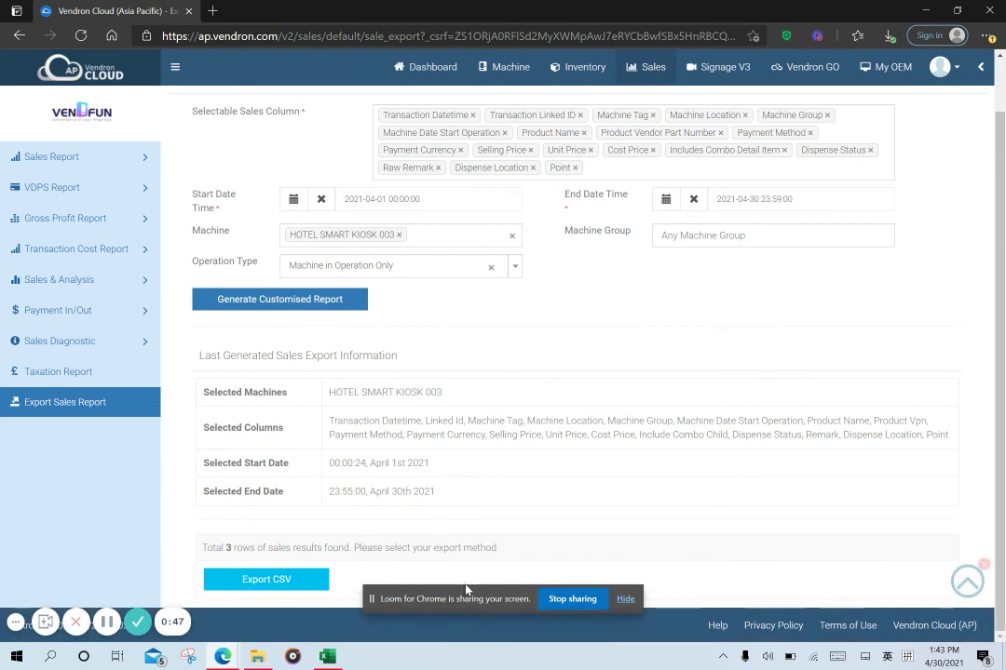